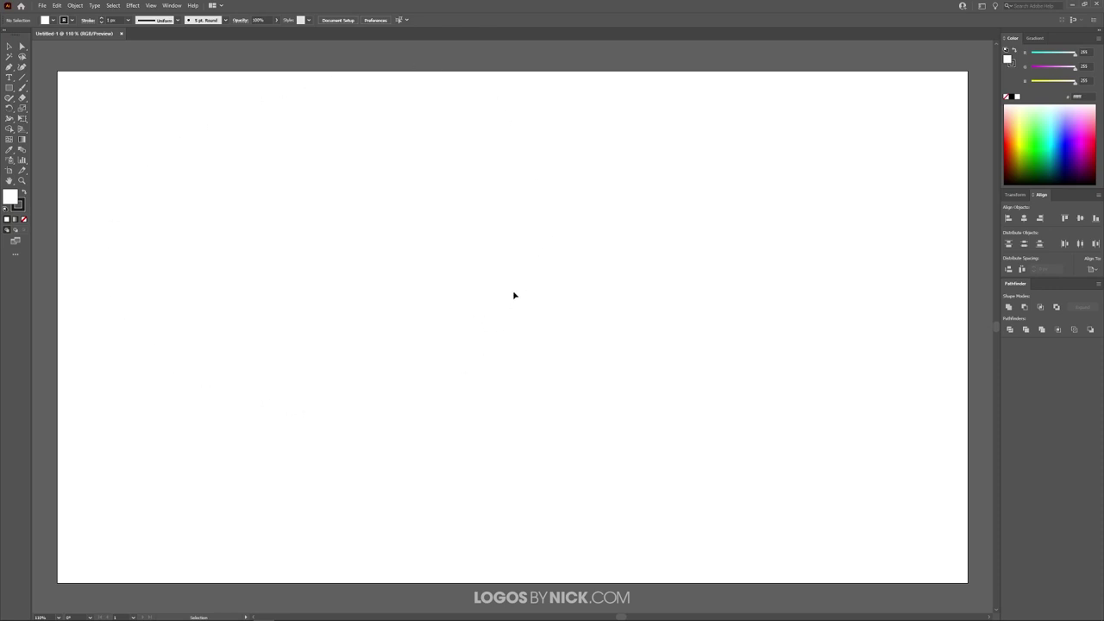
Step: Add the text "ILLUSTRATOR" in the upper part of the artboard, set in the Varsity Team Bold font
{"action": "left_click", "coordinate": [11, 77]}
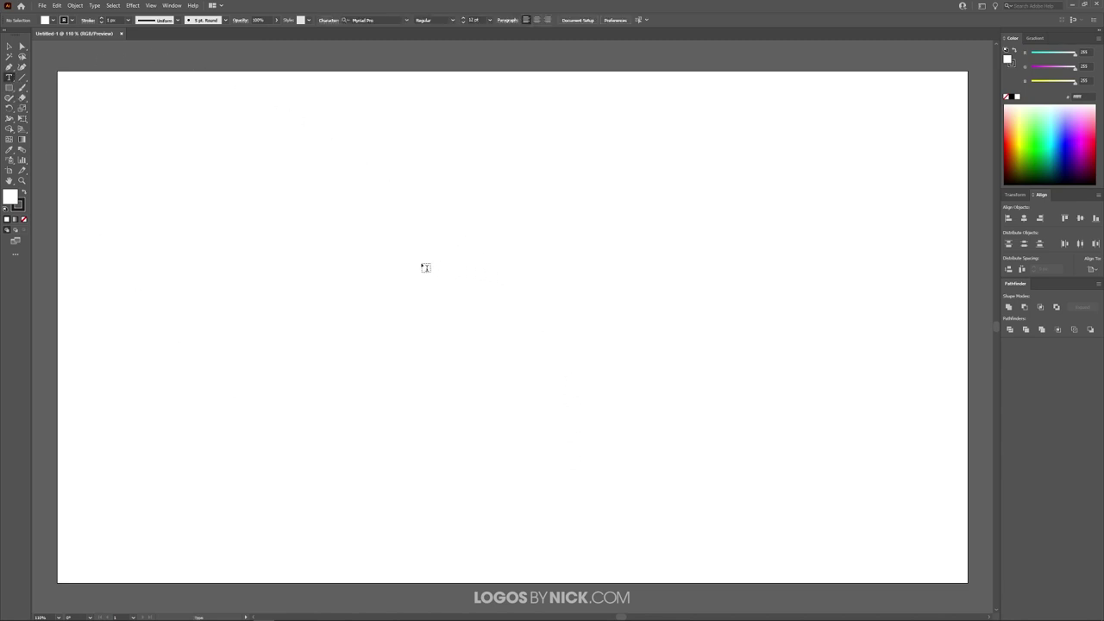
{"action": "left_click", "coordinate": [406, 241]}
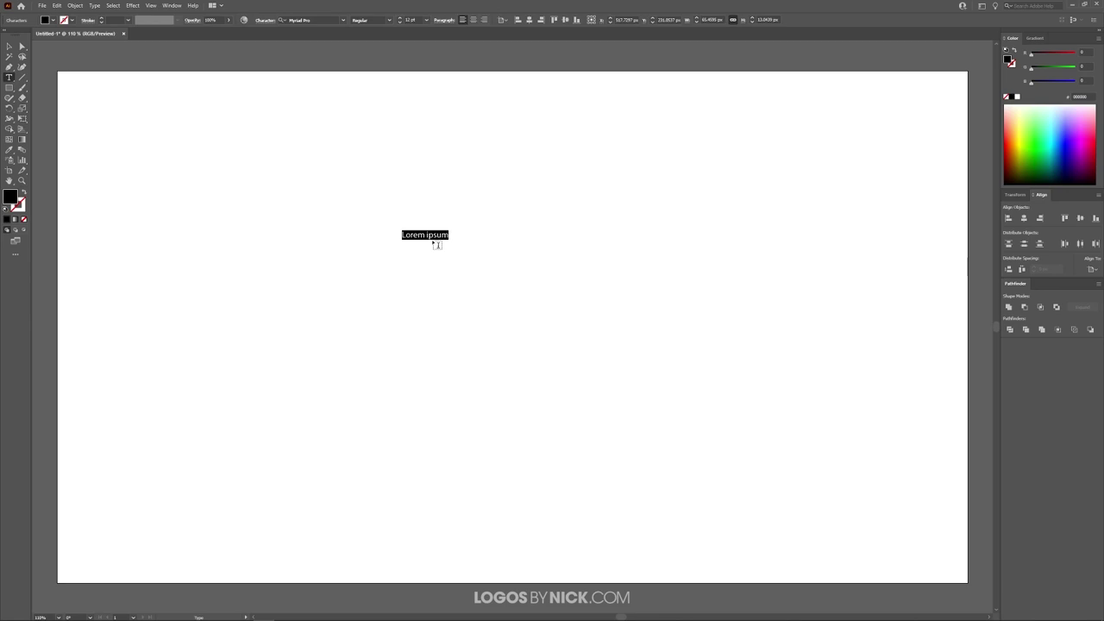
{"action": "left_click", "coordinate": [343, 21]}
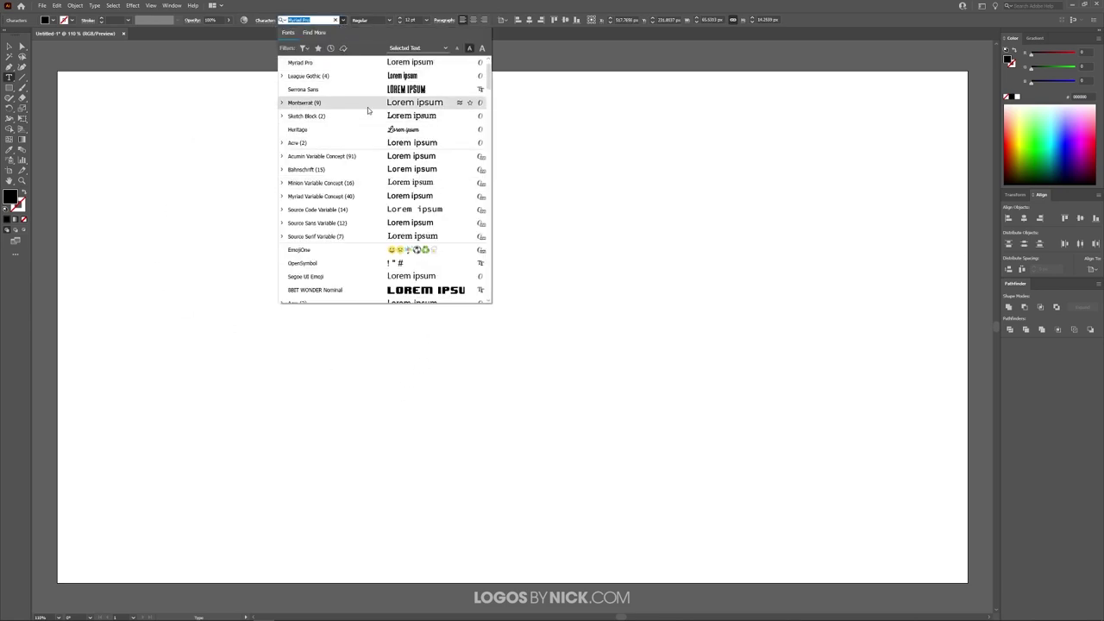
{"action": "type", "text": "vars"}
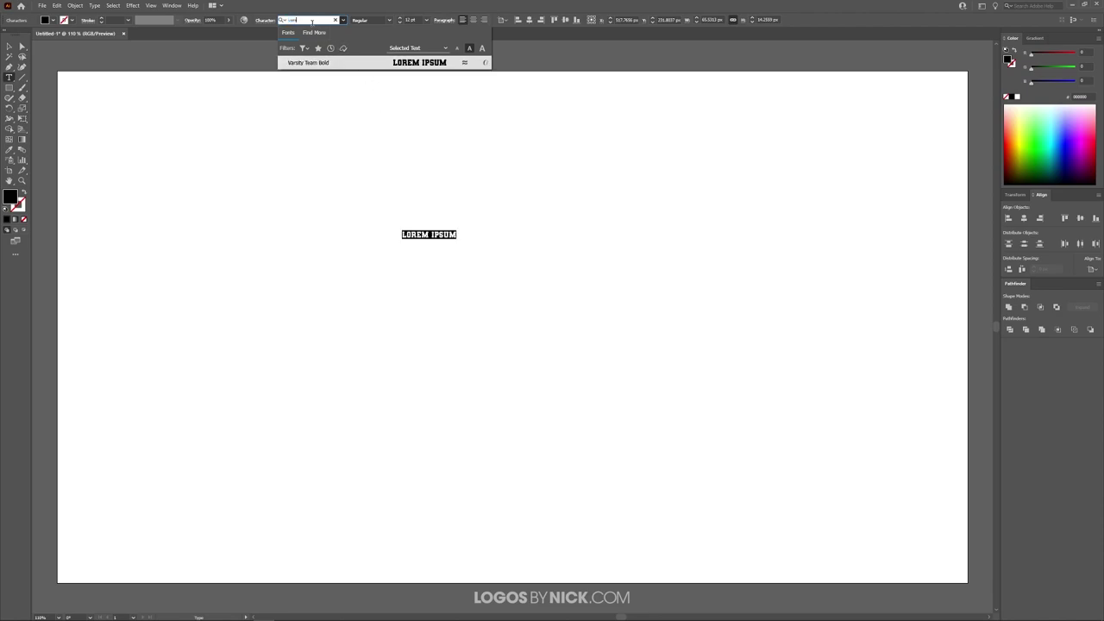
{"action": "left_click", "coordinate": [411, 64]}
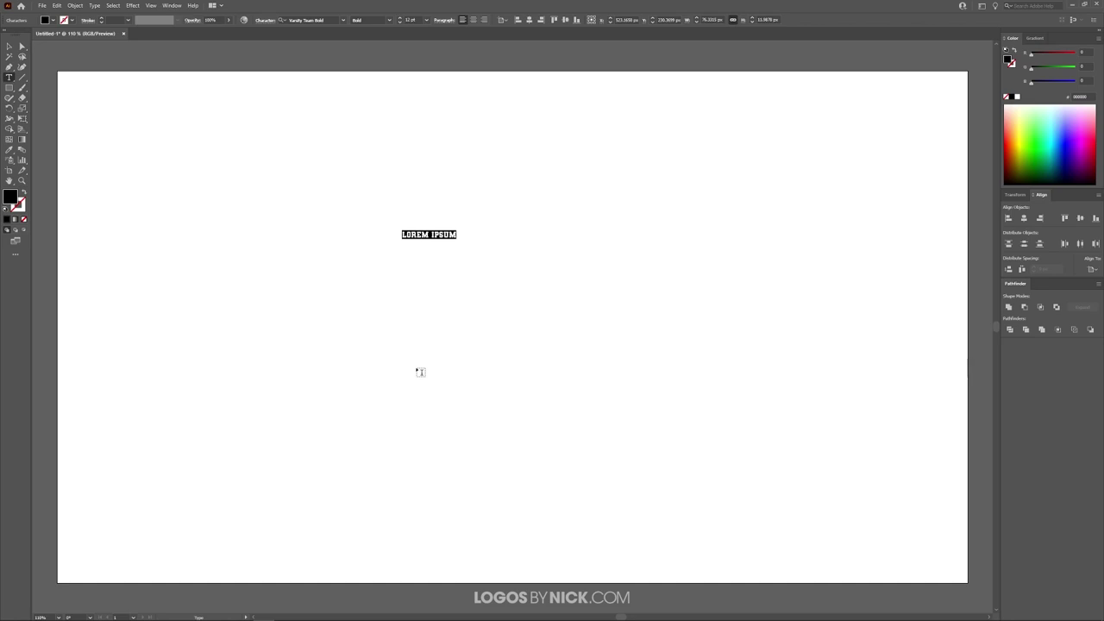
{"action": "type", "text": "ILLUSTRATOR"}
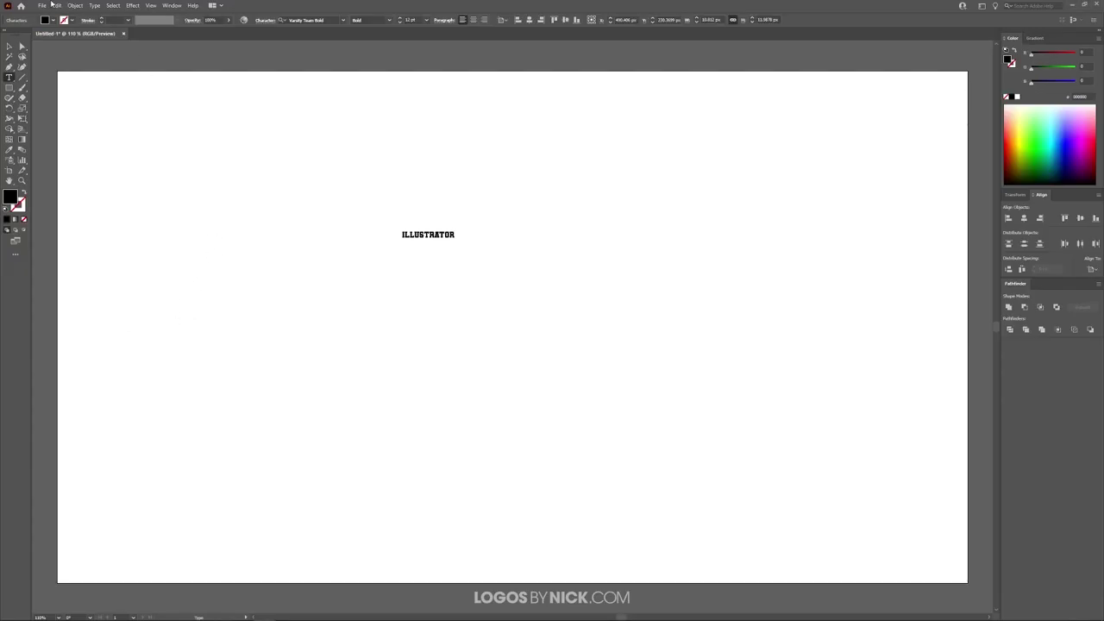
Step: Enlarge the ILLUSTRATOR text to about 620 px wide and place it in the upper middle of the artboard
{"action": "key", "text": "Escape"}
{"action": "left_click_drag", "start_coordinate": [454, 241], "coordinate": [841, 370]}
{"action": "left_click_drag", "start_coordinate": [617, 259], "coordinate": [503, 232]}
Step: Color the ILLUSTRATOR text navy blue using HSB sliders, with about 74% saturation and 37% brightness
{"action": "left_click_drag", "start_coordinate": [1079, 143], "coordinate": [1062, 155]}
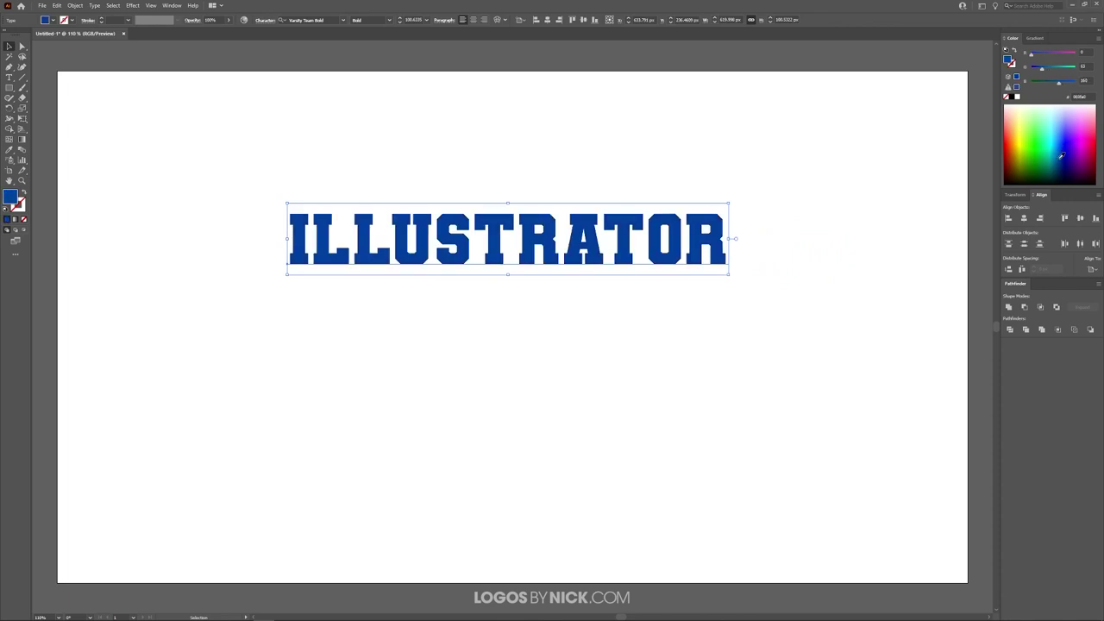
{"action": "left_click", "coordinate": [1099, 40]}
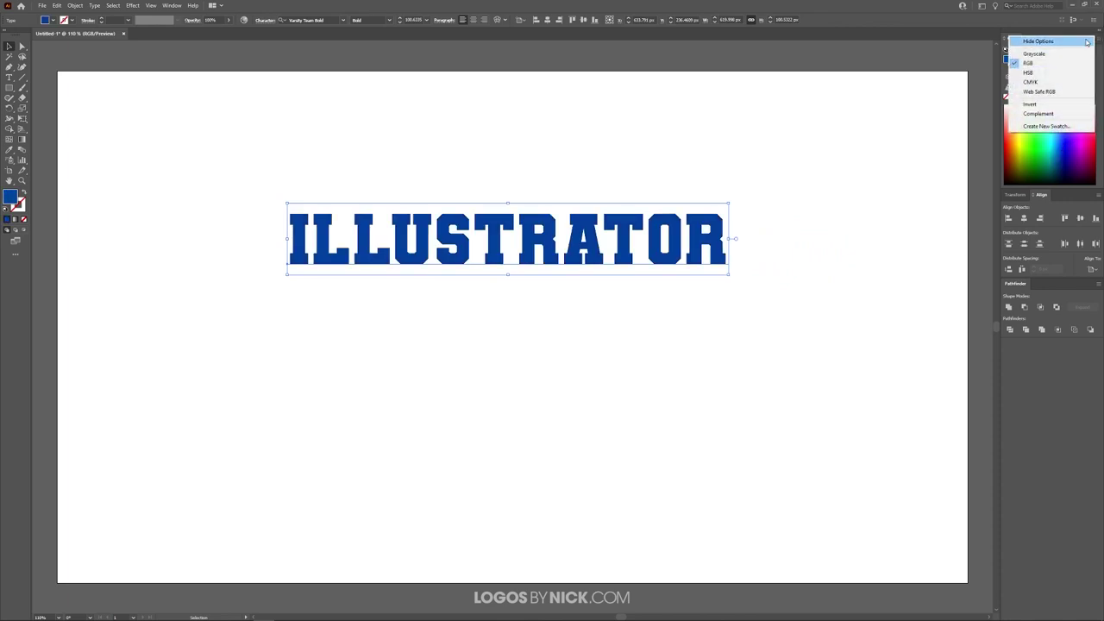
{"action": "left_click", "coordinate": [1037, 73]}
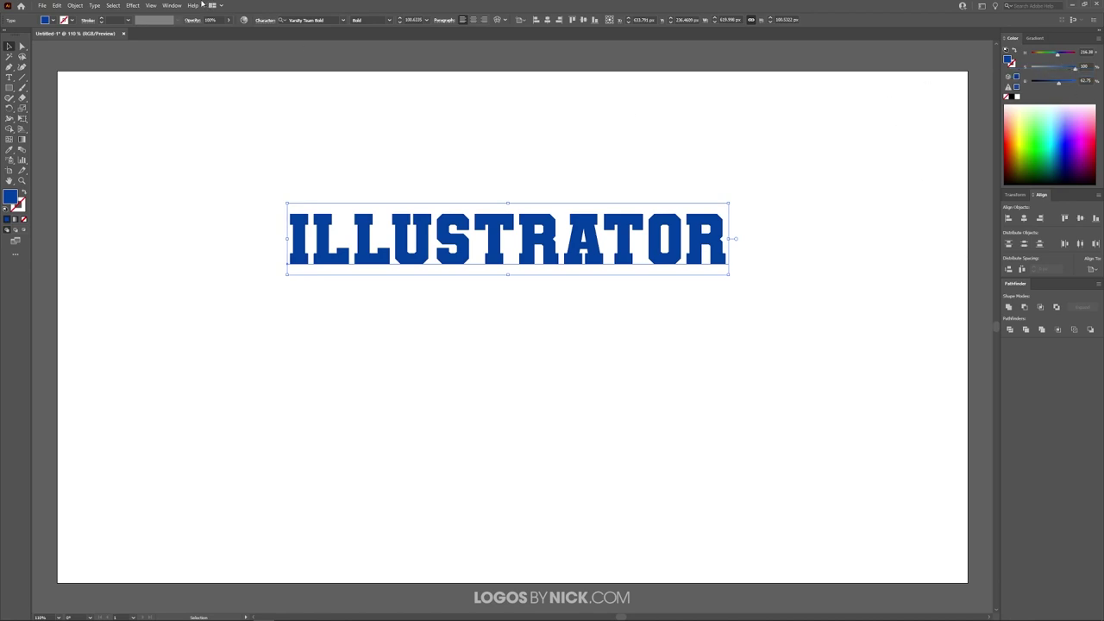
{"action": "left_click", "coordinate": [172, 5]}
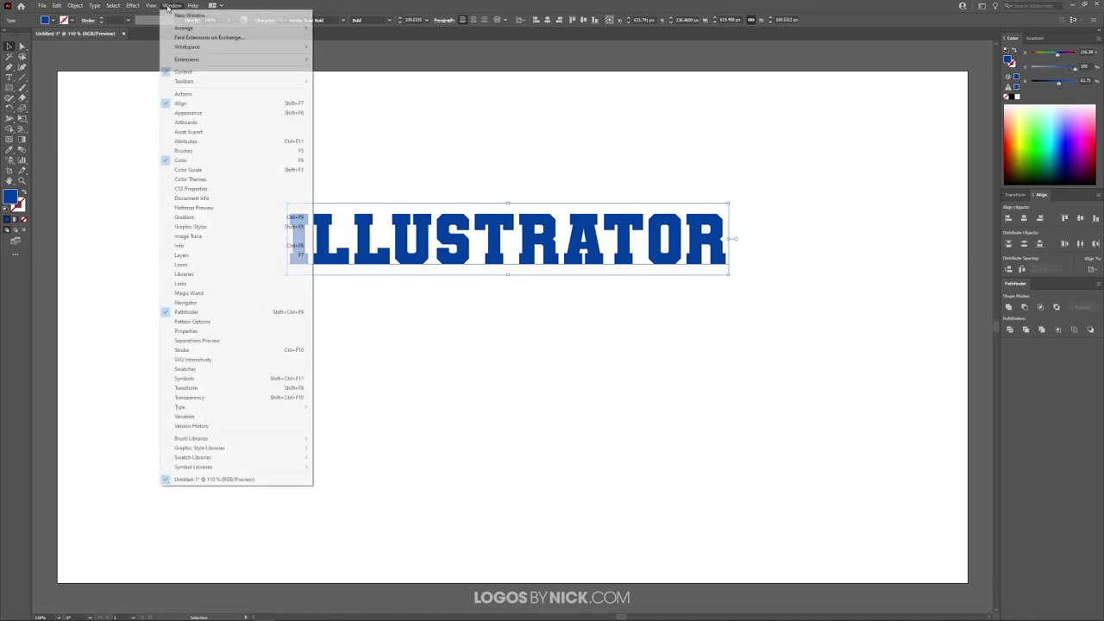
{"action": "left_click", "coordinate": [172, 5]}
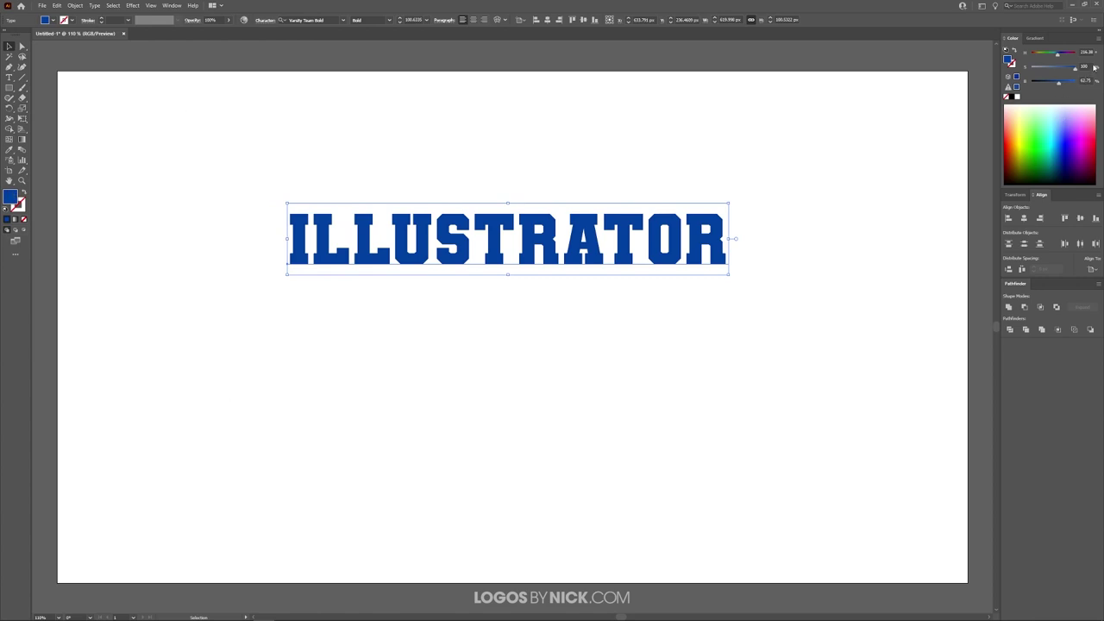
{"action": "left_click_drag", "start_coordinate": [1061, 86], "coordinate": [1049, 84]}
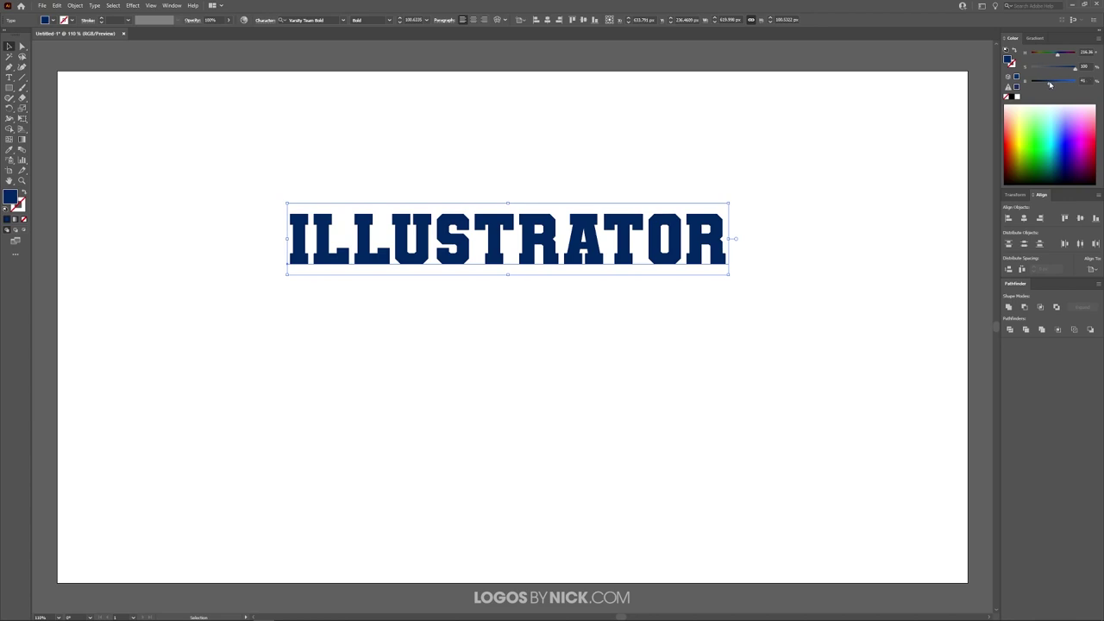
{"action": "left_click_drag", "start_coordinate": [1074, 72], "coordinate": [1047, 84]}
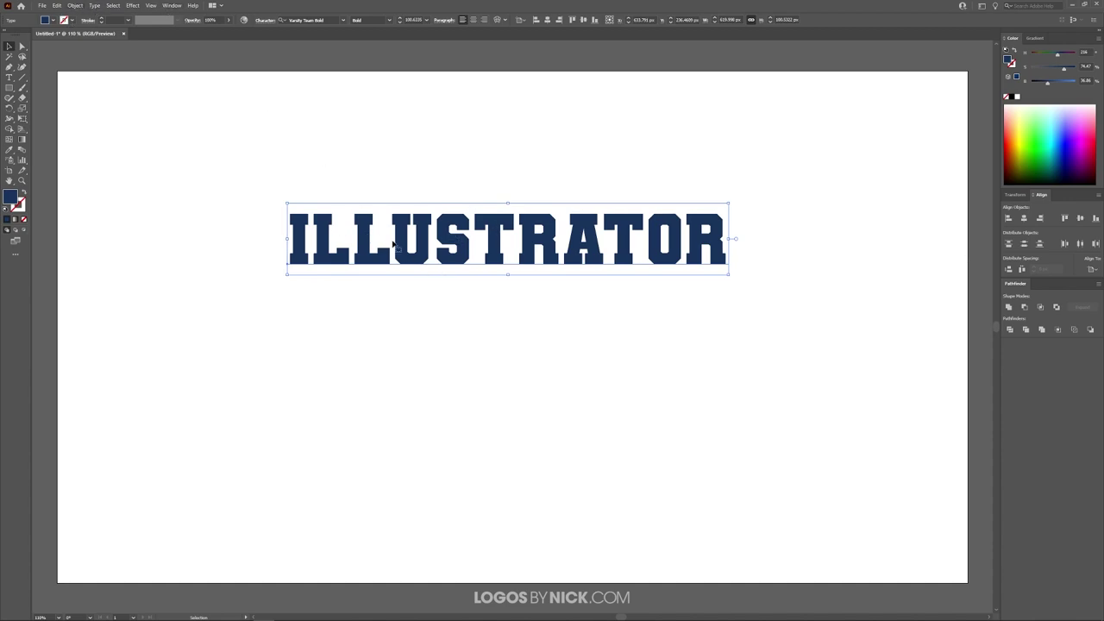
Step: Apply an envelope warp to the ILLUSTRATOR text with the horizontal Arch style and a 19% bend
{"action": "left_click", "coordinate": [76, 6]}
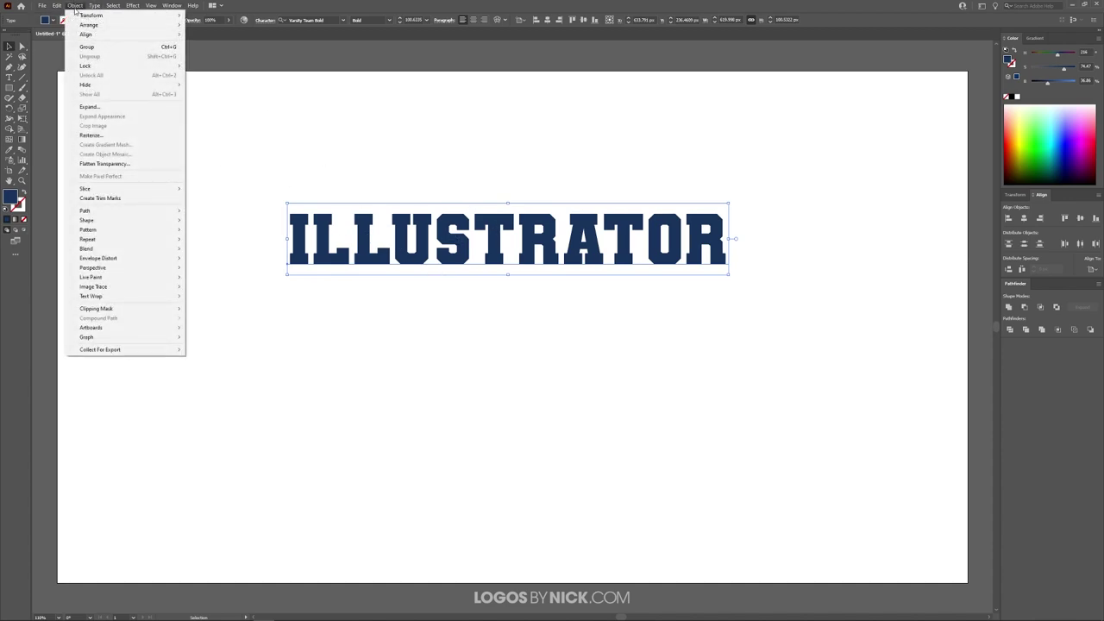
{"action": "mouse_move", "coordinate": [117, 262]}
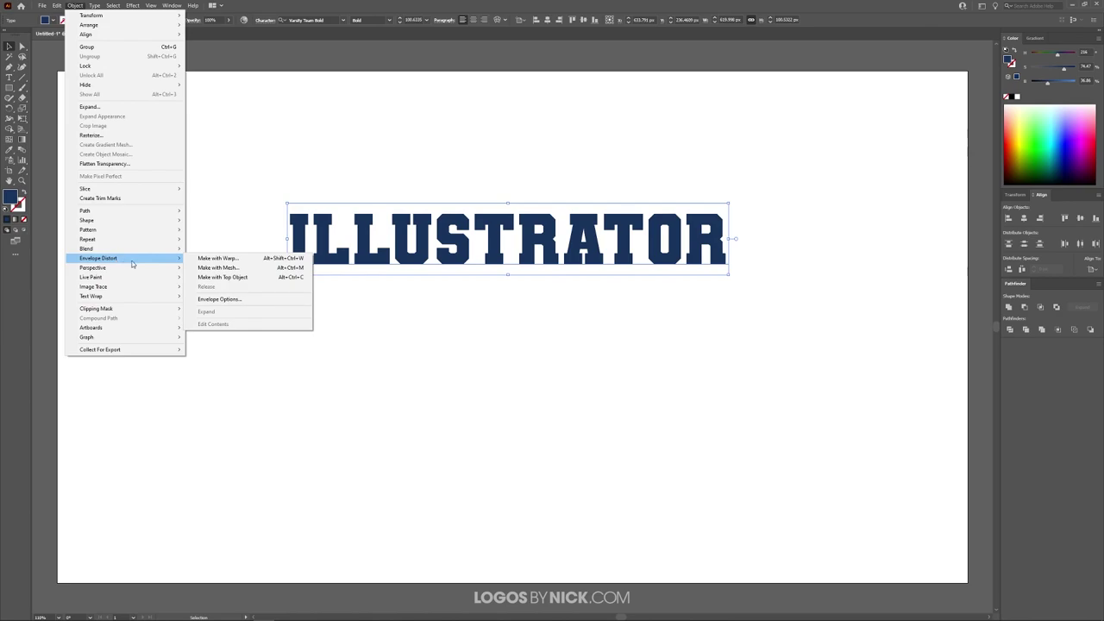
{"action": "left_click", "coordinate": [217, 258]}
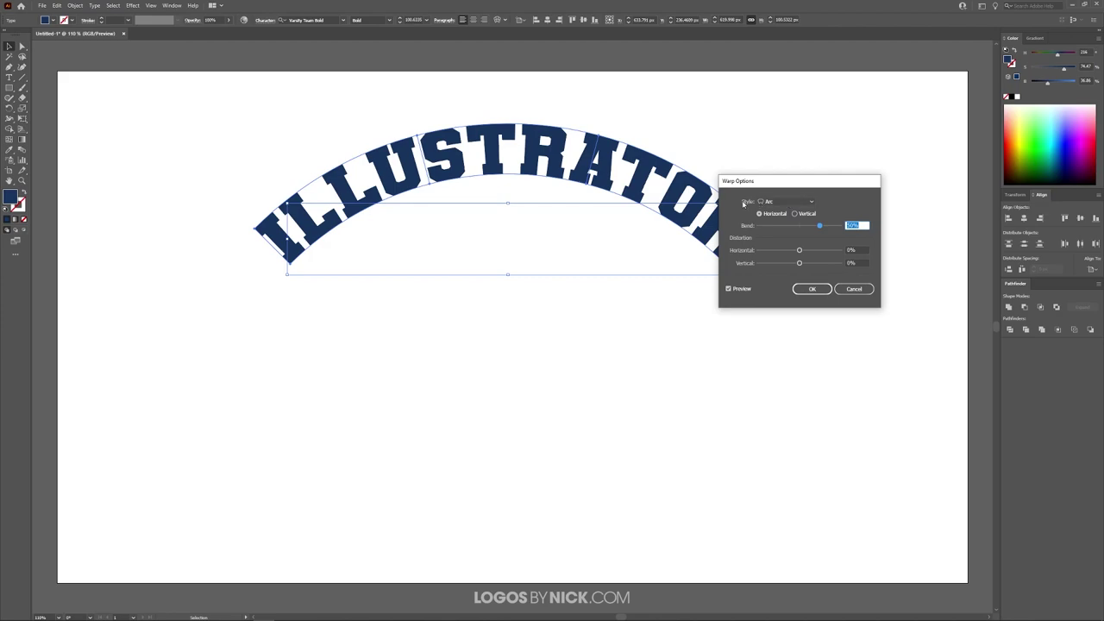
{"action": "left_click", "coordinate": [774, 202]}
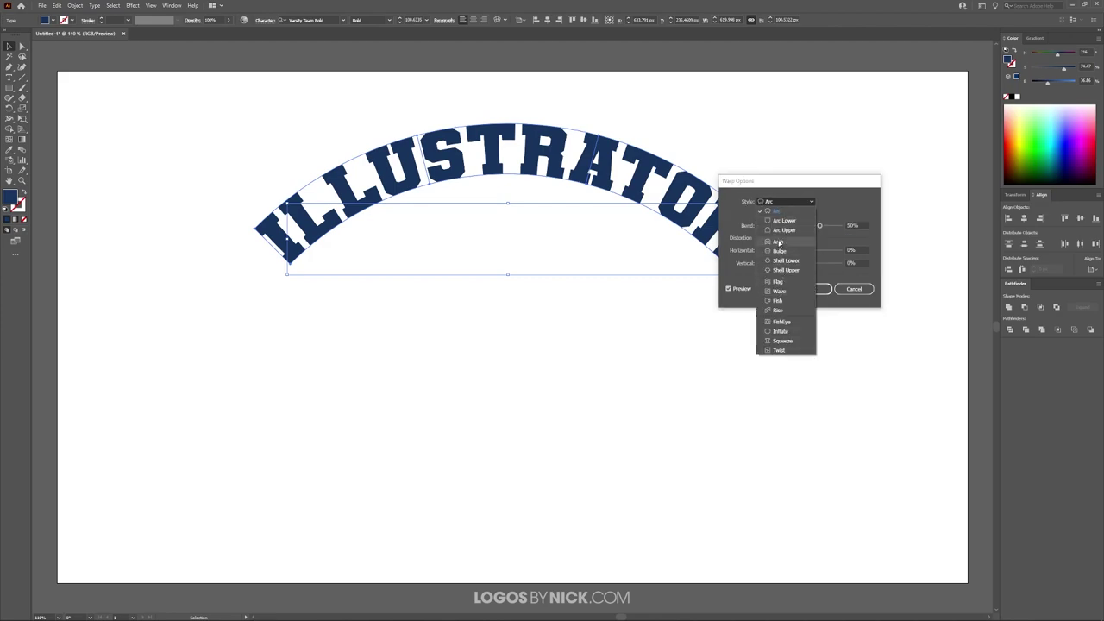
{"action": "left_click", "coordinate": [779, 242]}
{"action": "left_click_drag", "start_coordinate": [828, 187], "coordinate": [645, 314]}
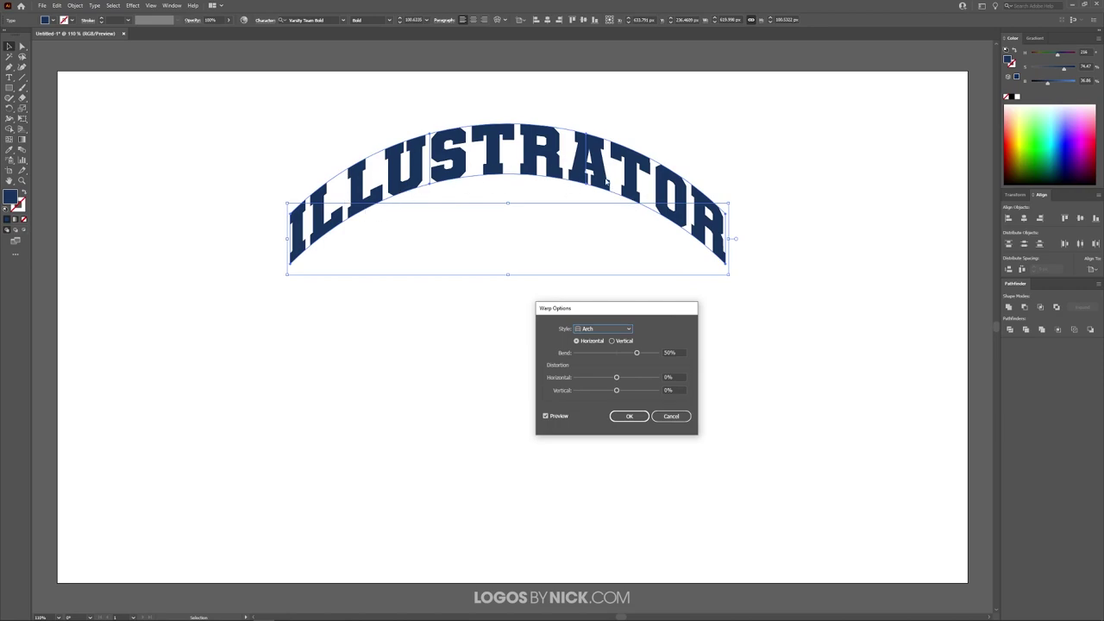
{"action": "left_click", "coordinate": [636, 353]}
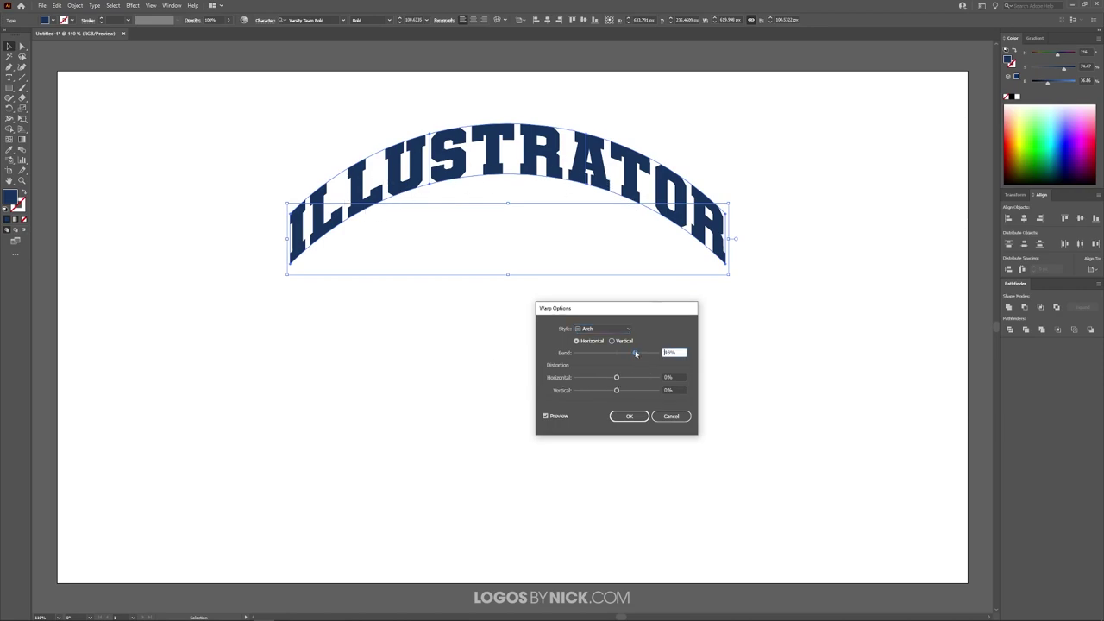
{"action": "left_click_drag", "start_coordinate": [635, 354], "coordinate": [623, 353]}
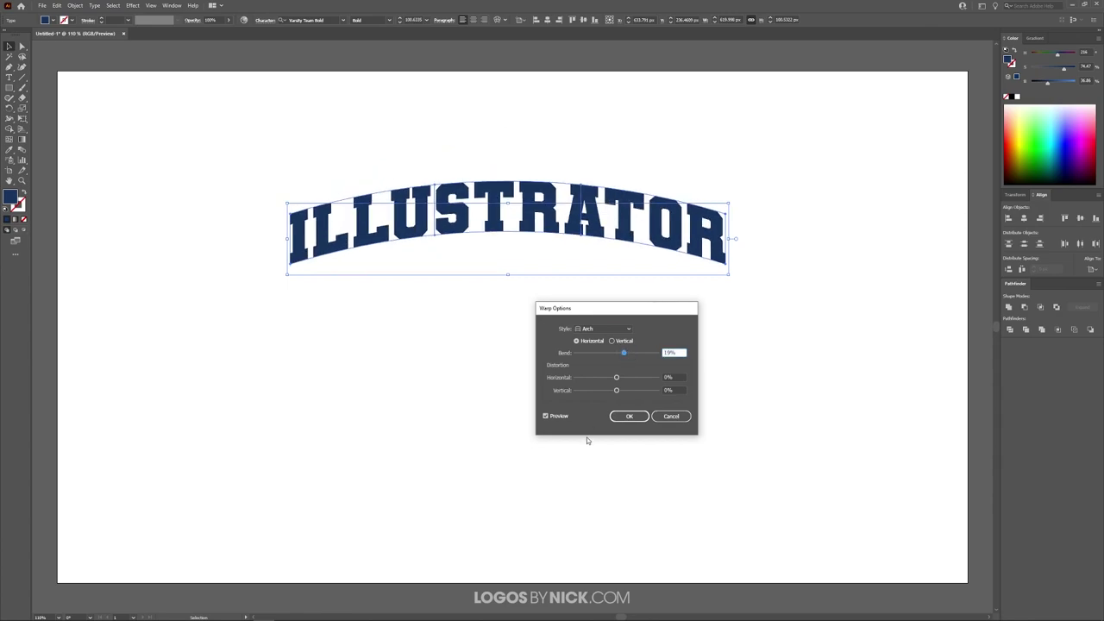
{"action": "left_click", "coordinate": [629, 416]}
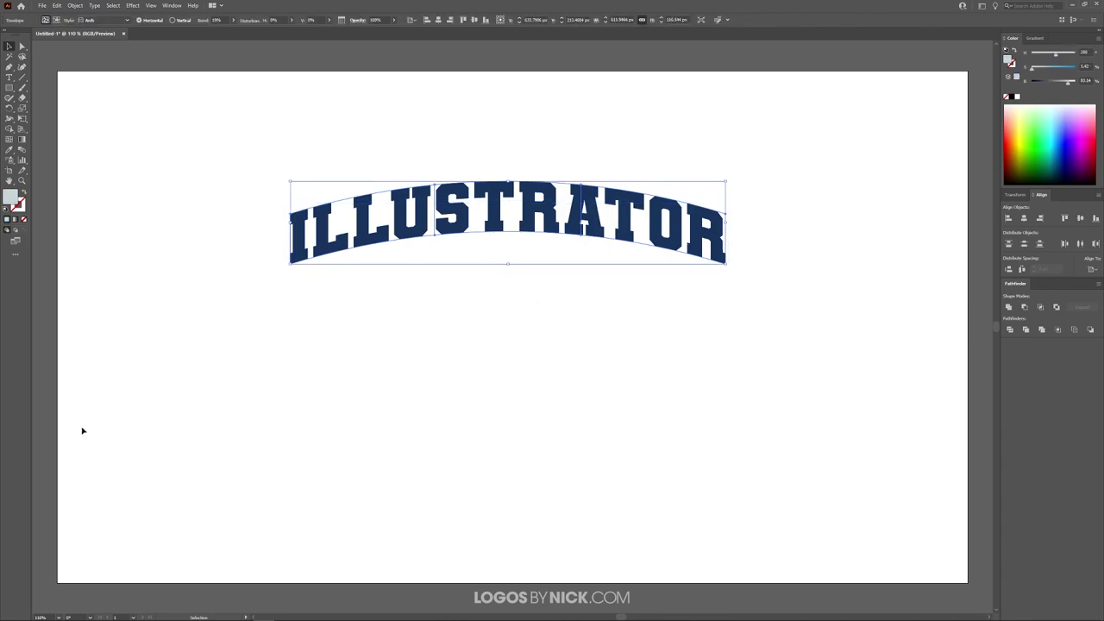
Step: Expand the warped ILLUSTRATOR text into editable shapes, including object and fill
{"action": "left_click", "coordinate": [76, 6]}
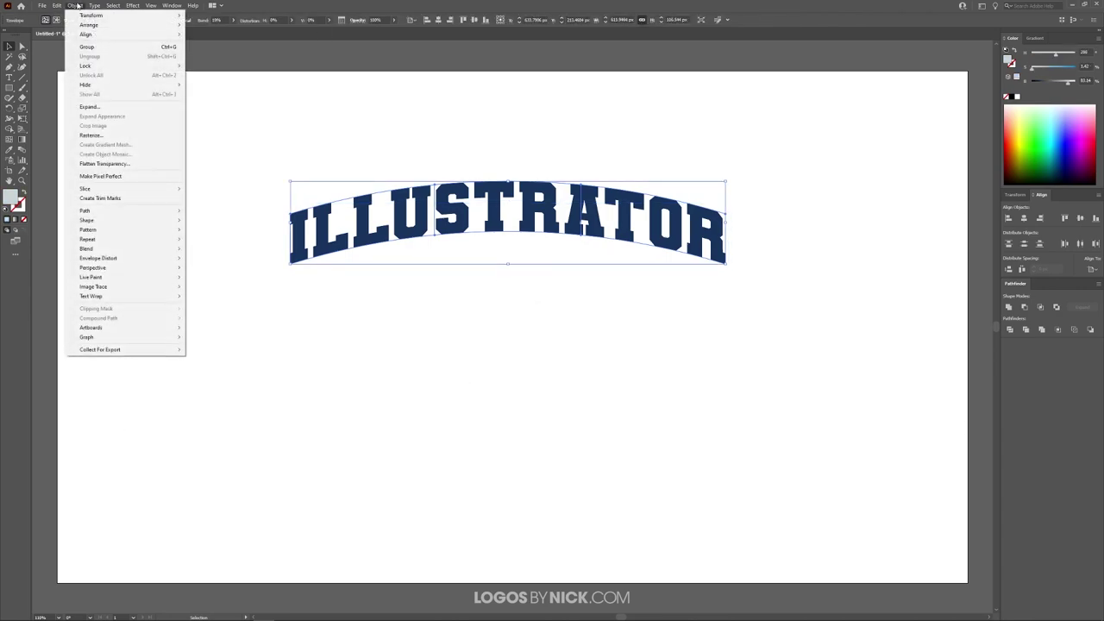
{"action": "left_click", "coordinate": [90, 106]}
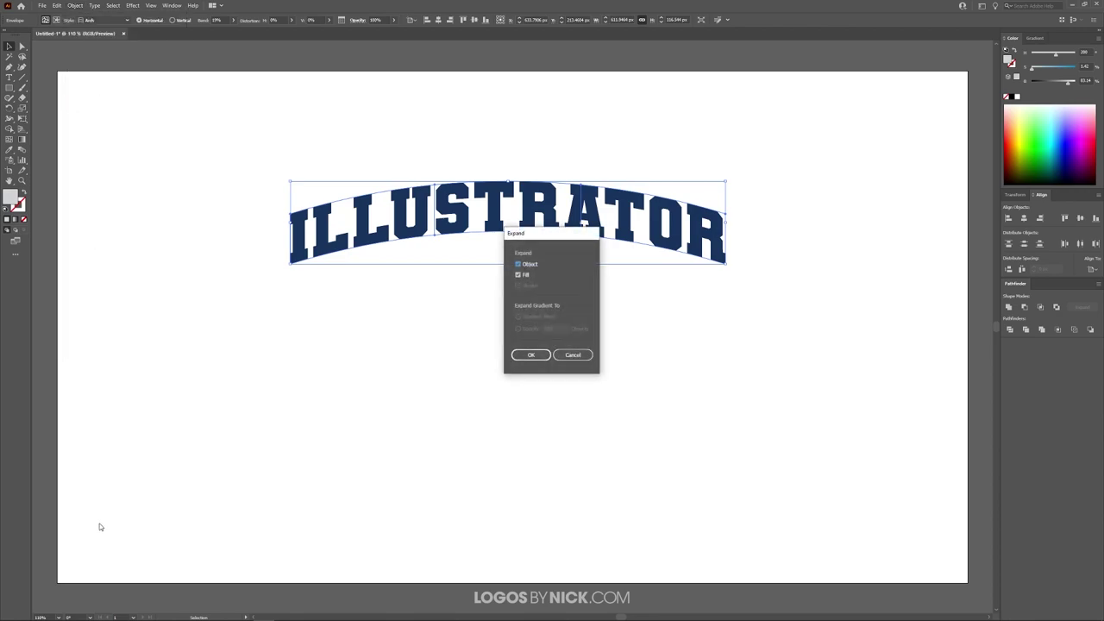
{"action": "left_click", "coordinate": [531, 356]}
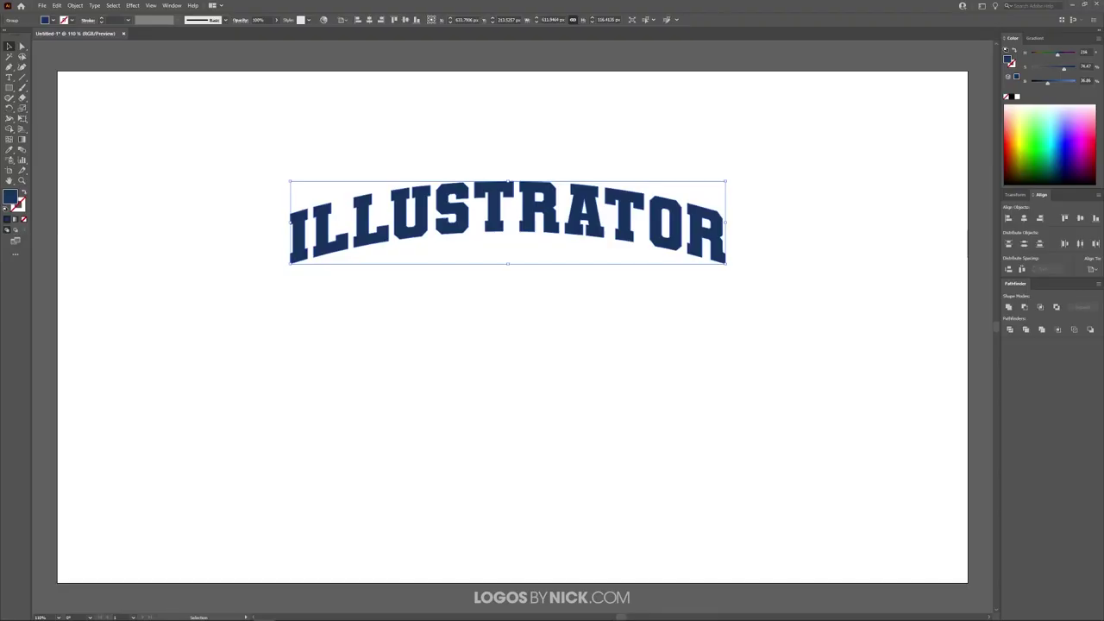
Step: Add the text "EST. 1987" beneath the arched word and enlarge it to about 262 px wide
{"action": "left_click", "coordinate": [9, 76]}
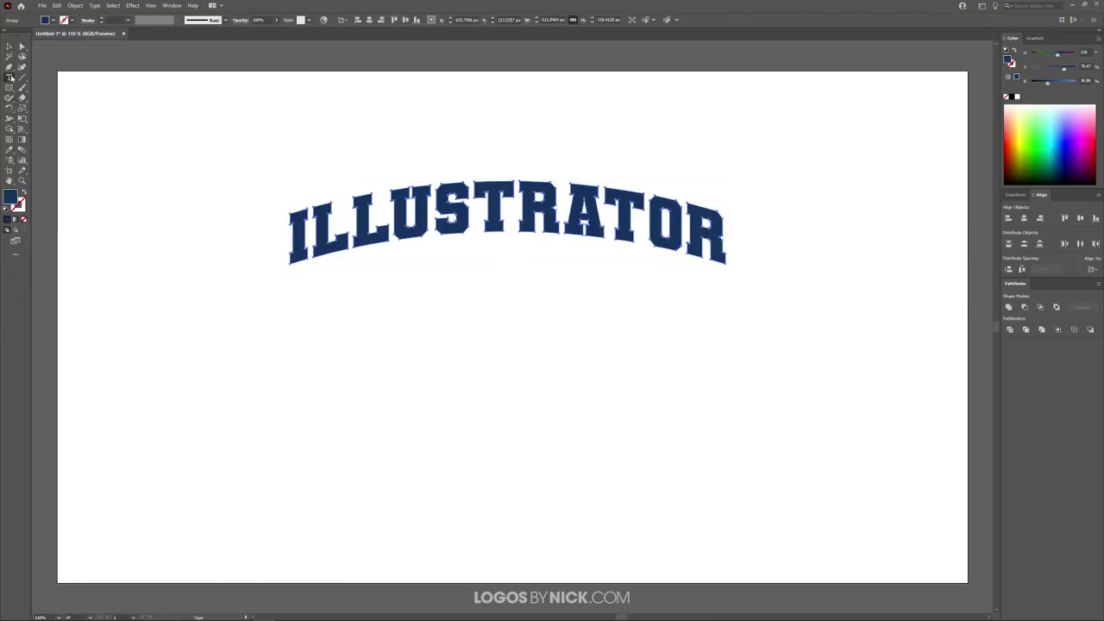
{"action": "left_click", "coordinate": [460, 297]}
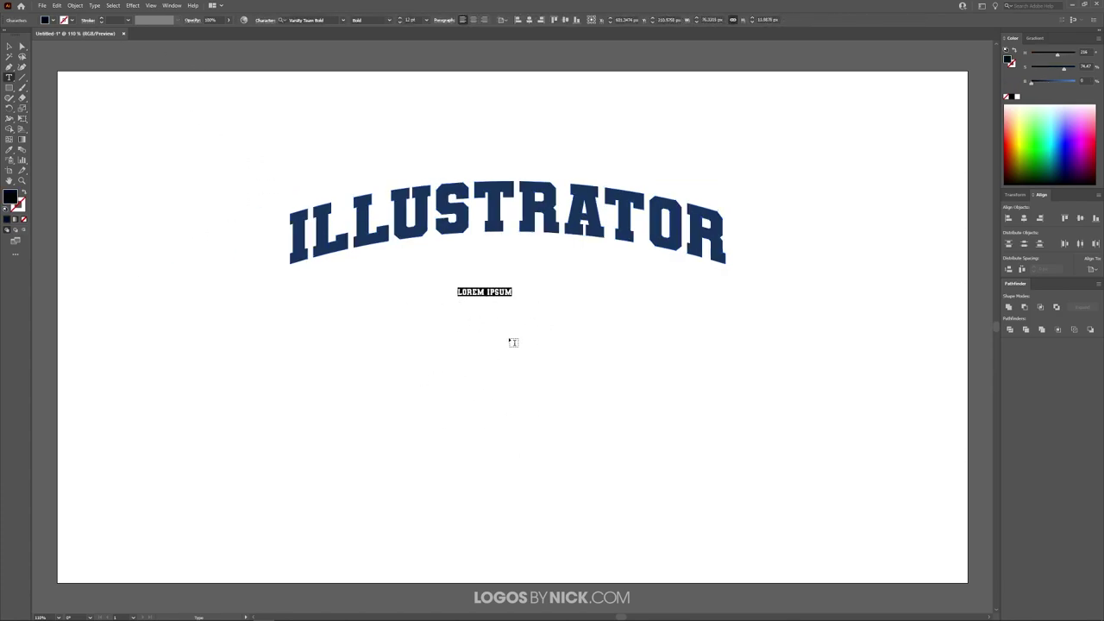
{"action": "type", "text": "EST. 1987"}
{"action": "left_click", "coordinate": [9, 46]}
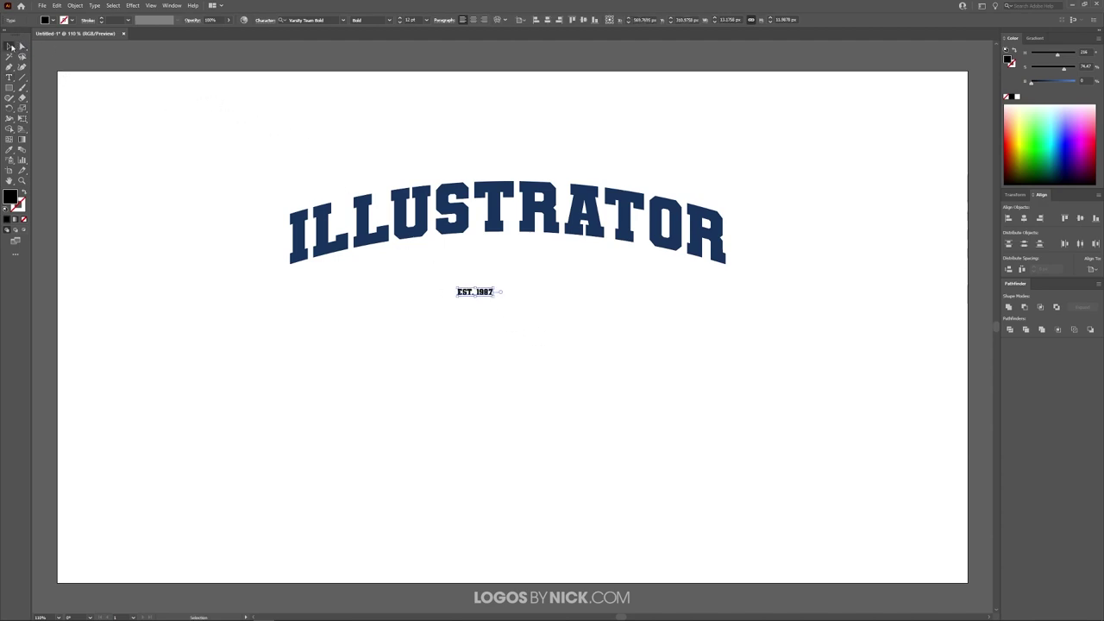
{"action": "left_click_drag", "start_coordinate": [495, 299], "coordinate": [547, 280]}
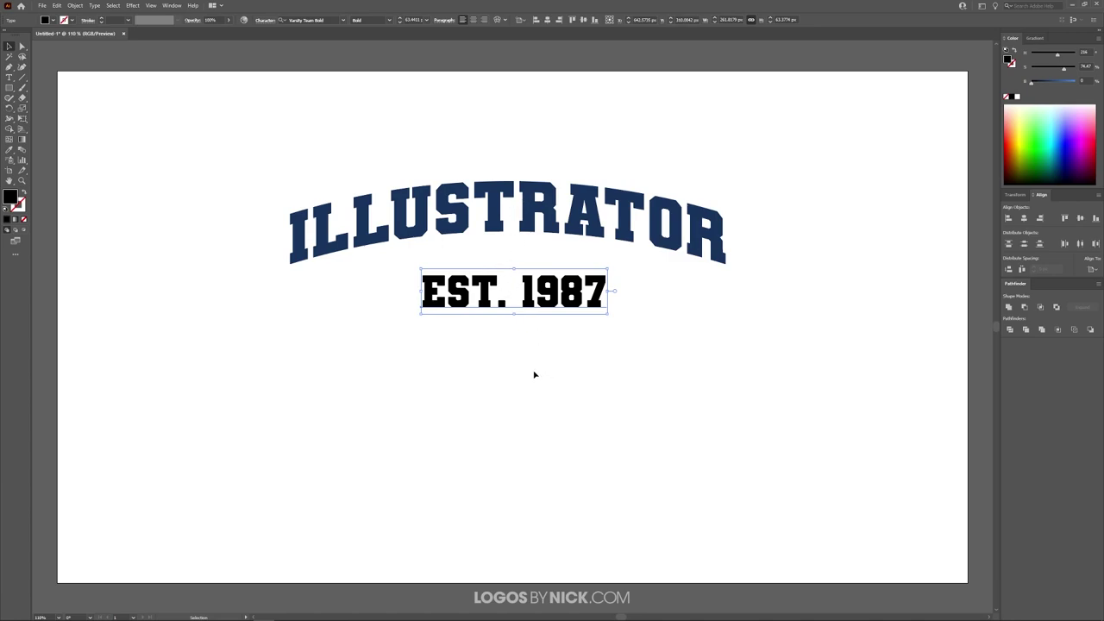
Step: Center the arched word and the EST. 1987 text horizontally, aligned to the artboard
{"action": "left_click", "coordinate": [552, 210], "text": "shift"}
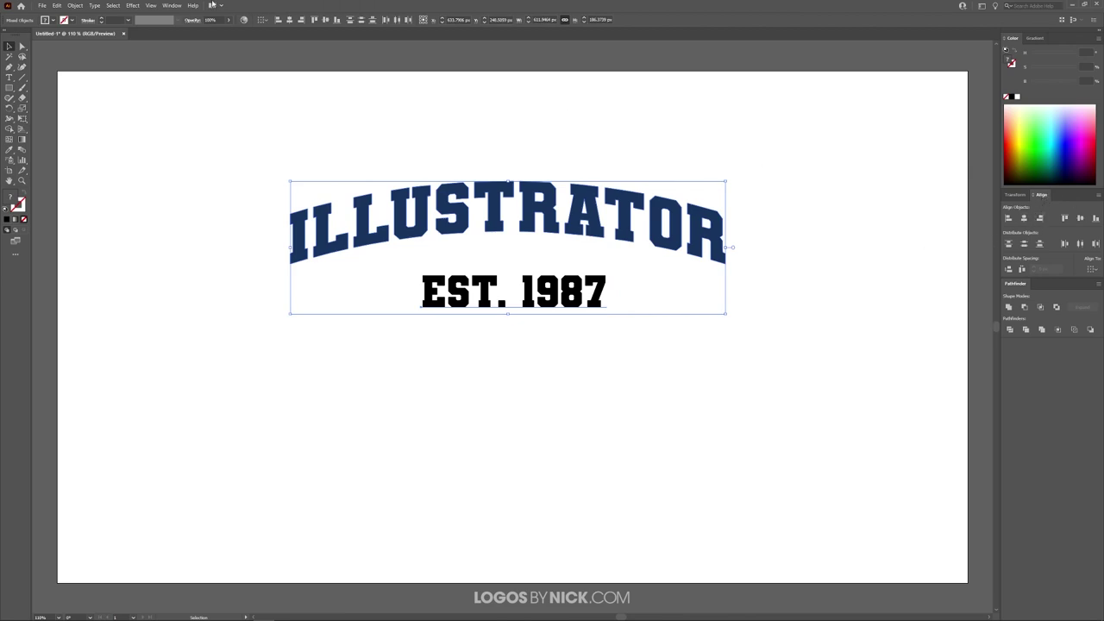
{"action": "left_click", "coordinate": [170, 6]}
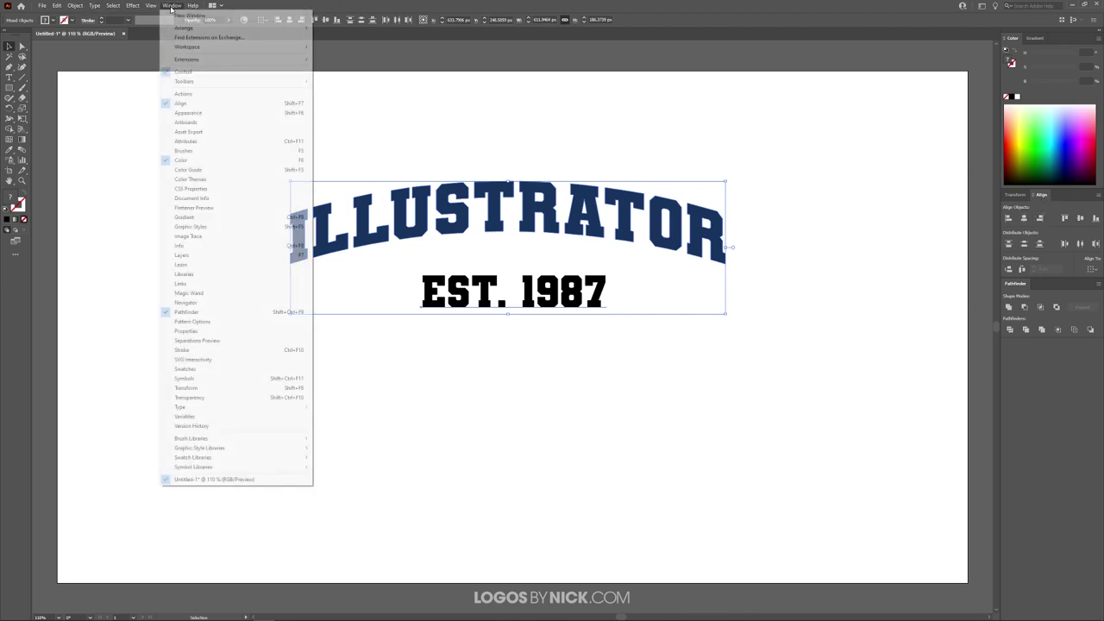
{"action": "left_click", "coordinate": [182, 104]}
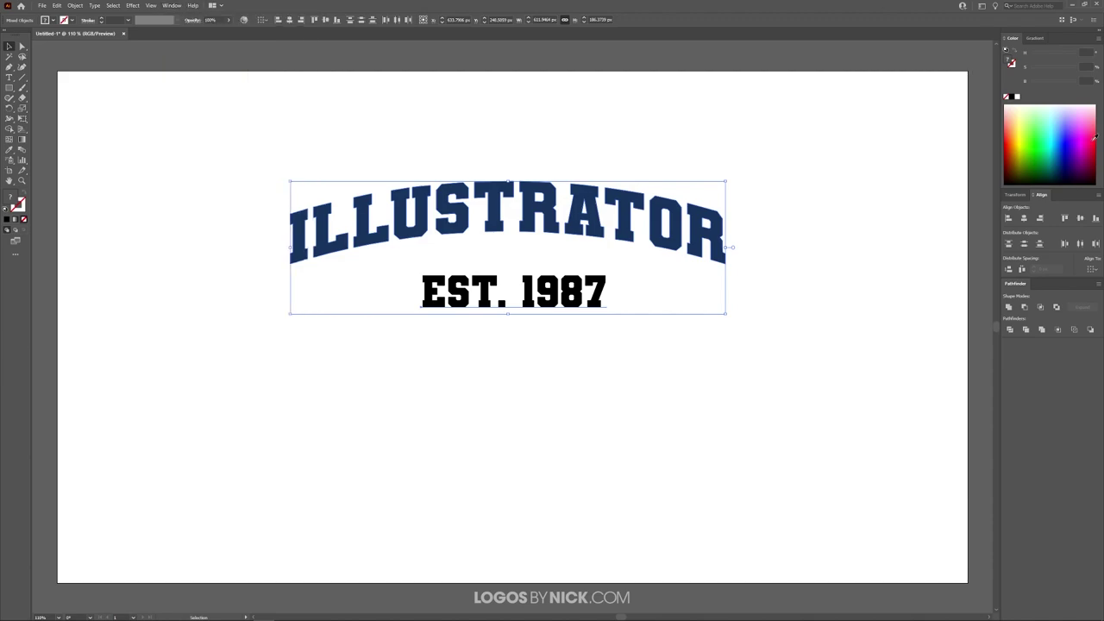
{"action": "left_click", "coordinate": [1093, 270]}
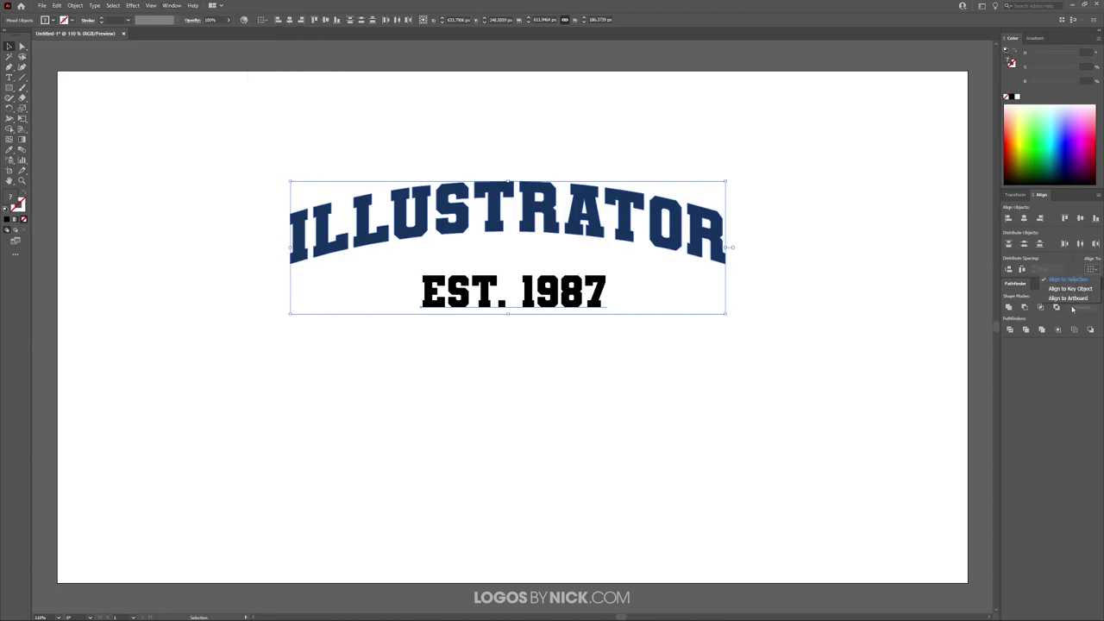
{"action": "left_click", "coordinate": [1067, 299]}
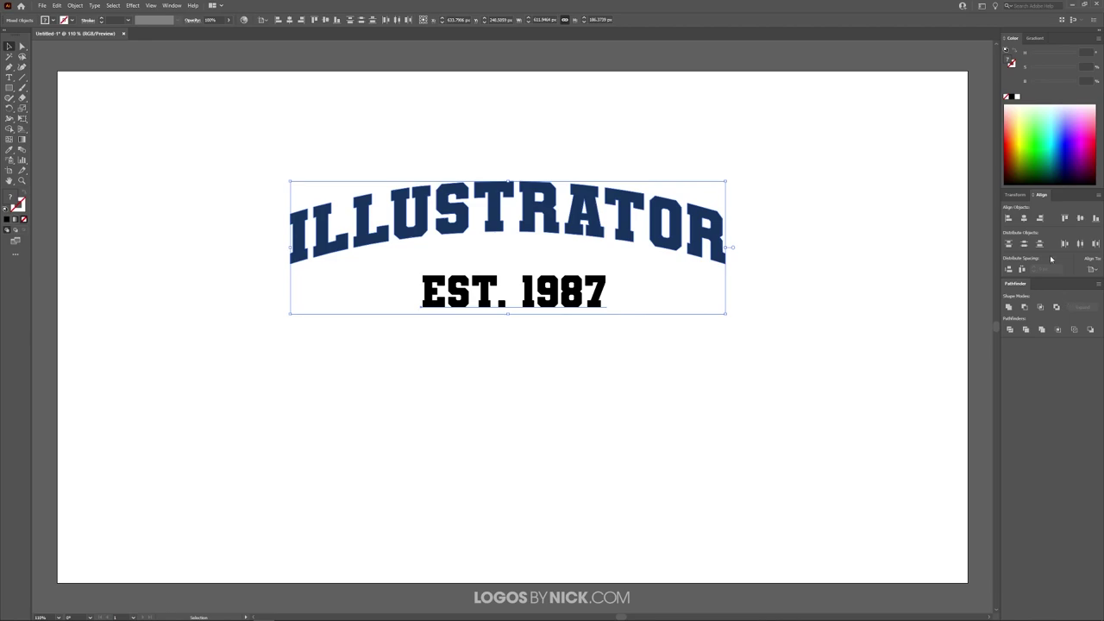
{"action": "left_click", "coordinate": [1024, 219]}
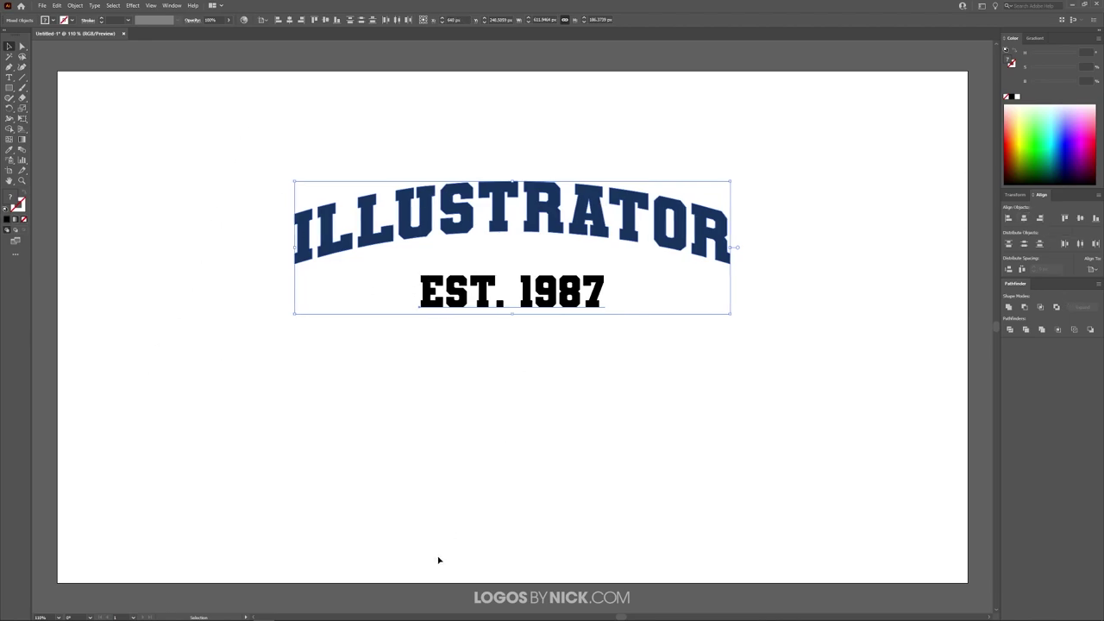
{"action": "left_click", "coordinate": [606, 393]}
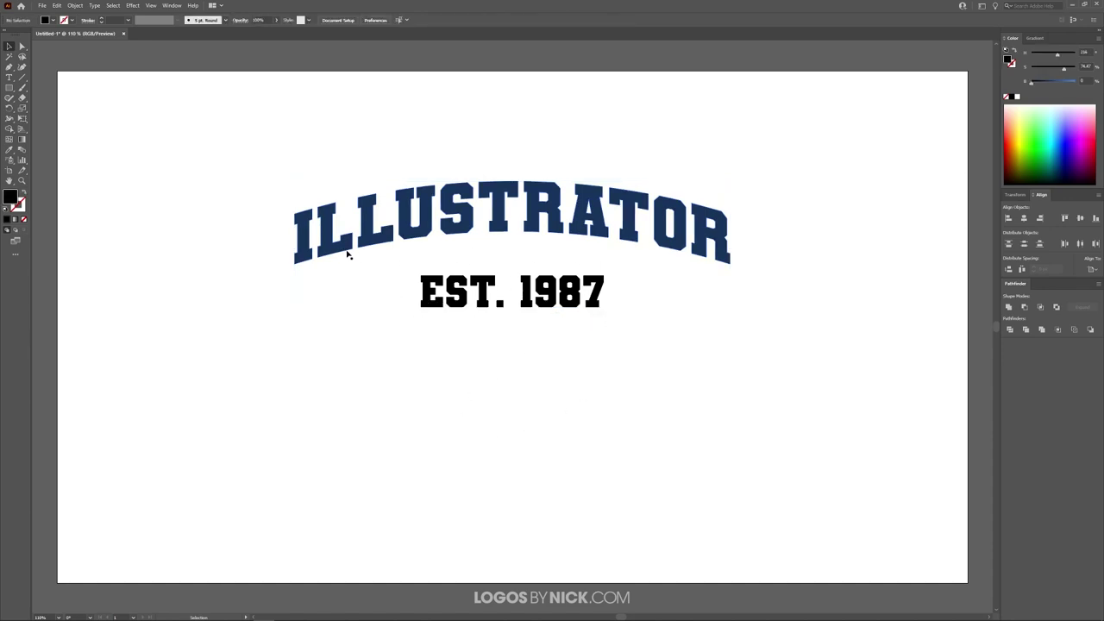
Step: Cover the EST. 1987 text with a rectangle about 282 by 67 px and fill it with the navy sampled from ILLUSTRATOR
{"action": "left_click", "coordinate": [9, 88]}
{"action": "left_click_drag", "start_coordinate": [412, 269], "coordinate": [613, 316]}
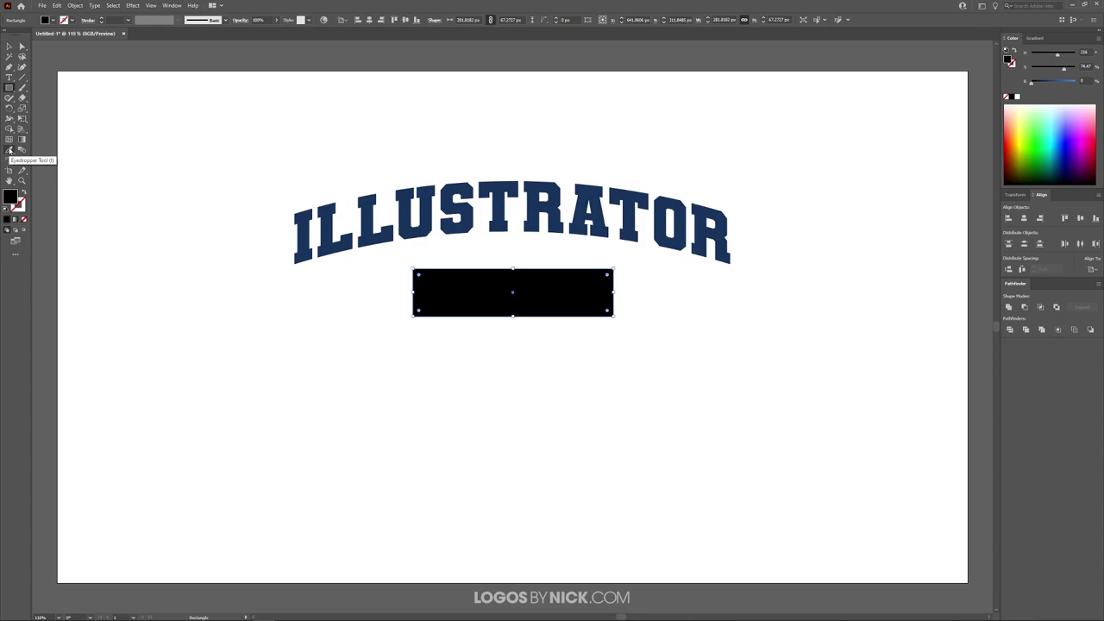
{"action": "left_click", "coordinate": [9, 150]}
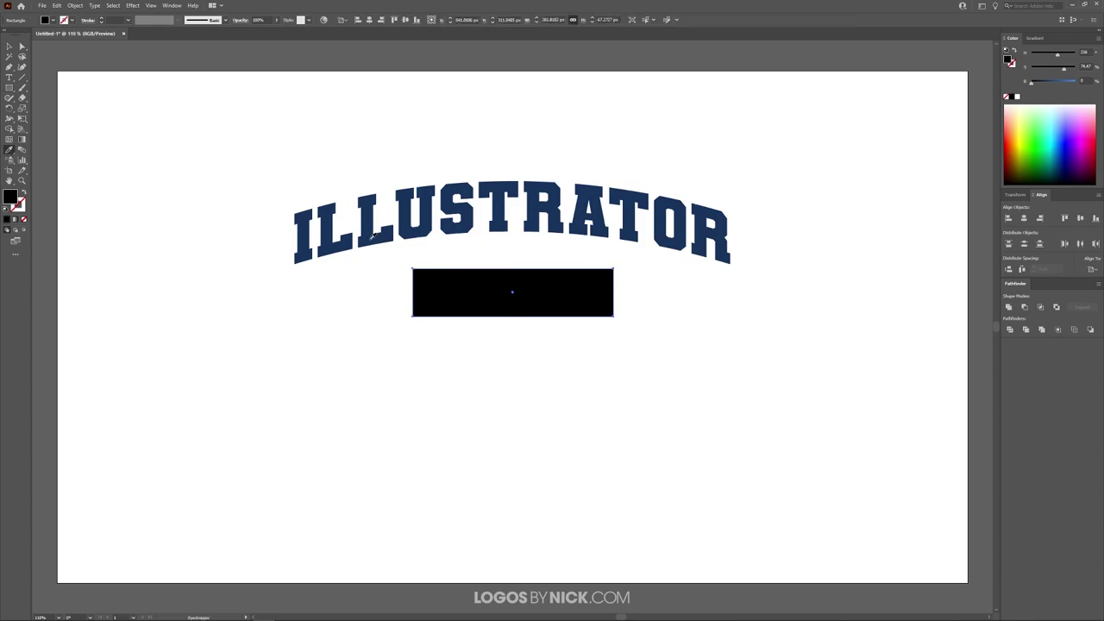
{"action": "left_click", "coordinate": [373, 236]}
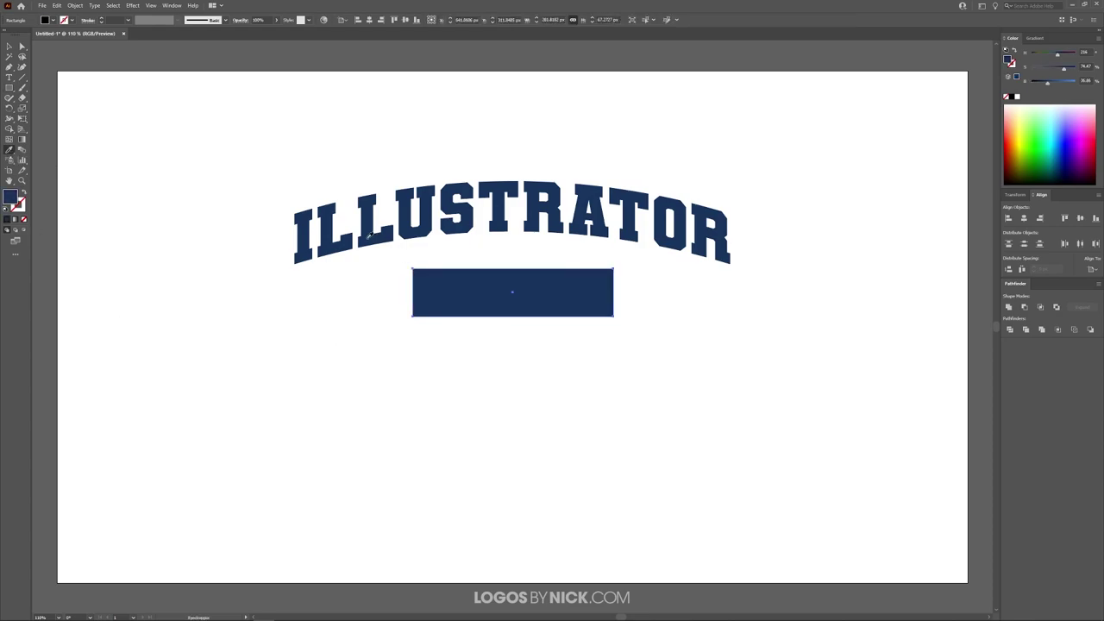
Step: Send the navy rectangle to the back, behind the EST. 1987 text
{"action": "left_click", "coordinate": [9, 46]}
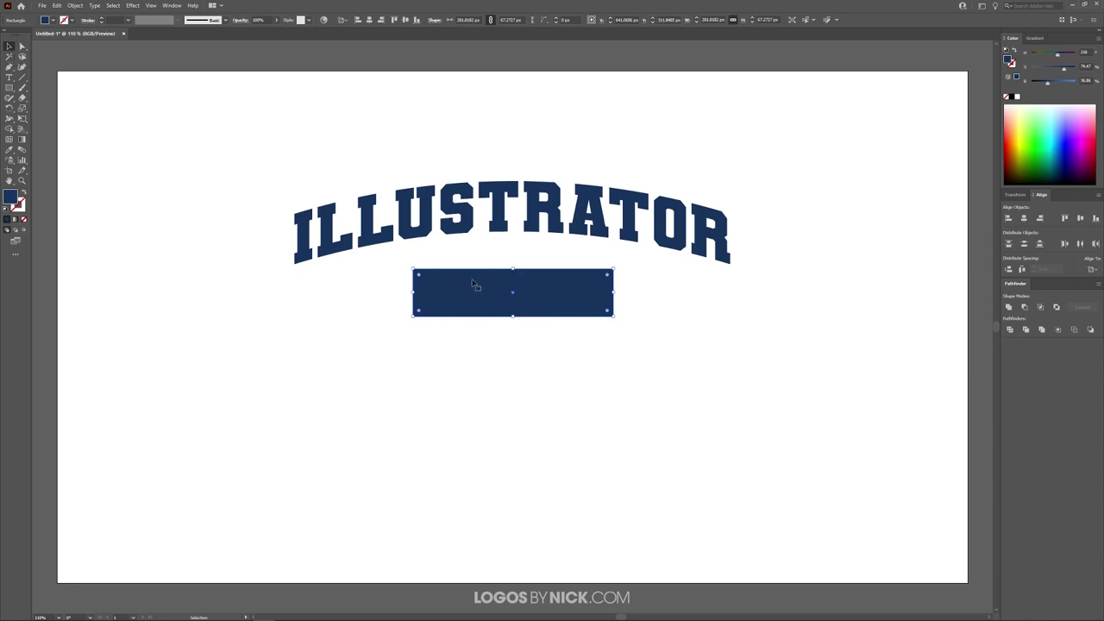
{"action": "right_click", "coordinate": [474, 283]}
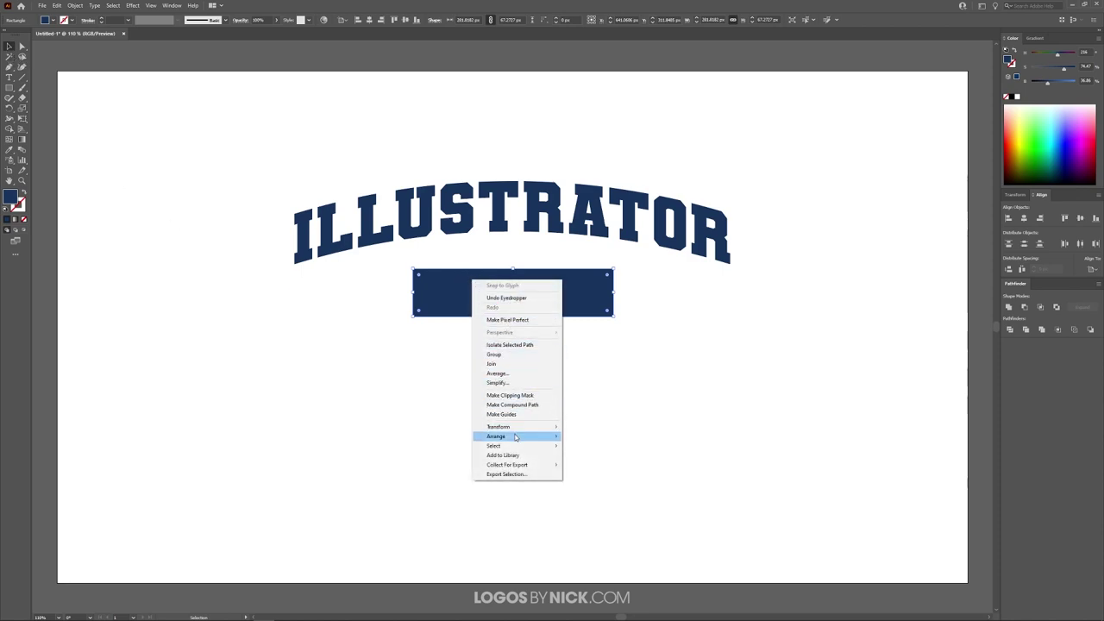
{"action": "mouse_move", "coordinate": [530, 437]}
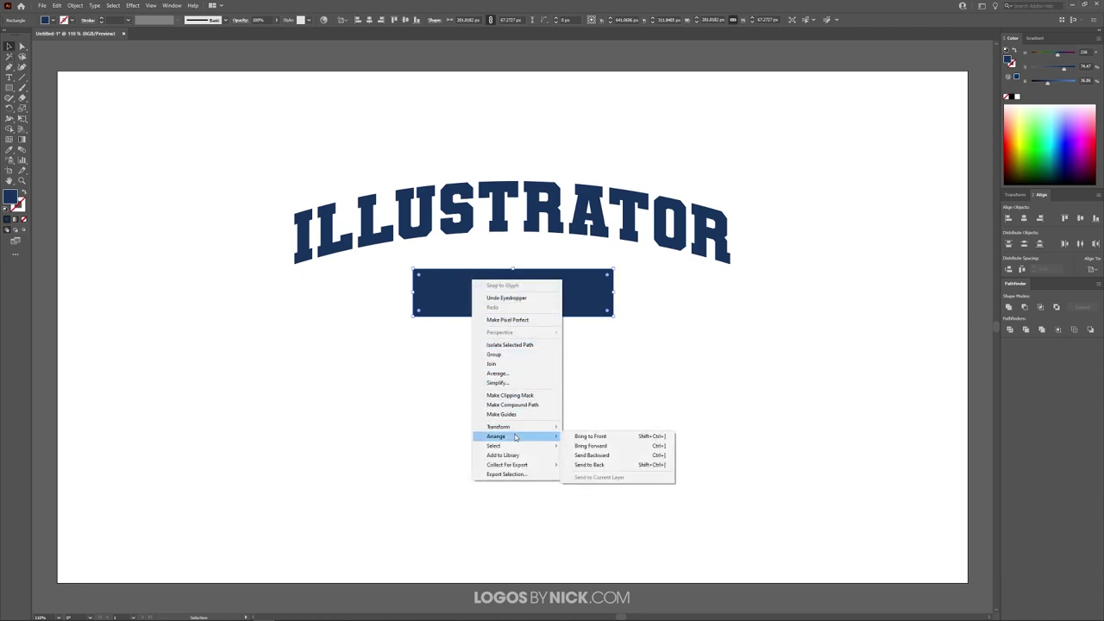
{"action": "left_click", "coordinate": [611, 466]}
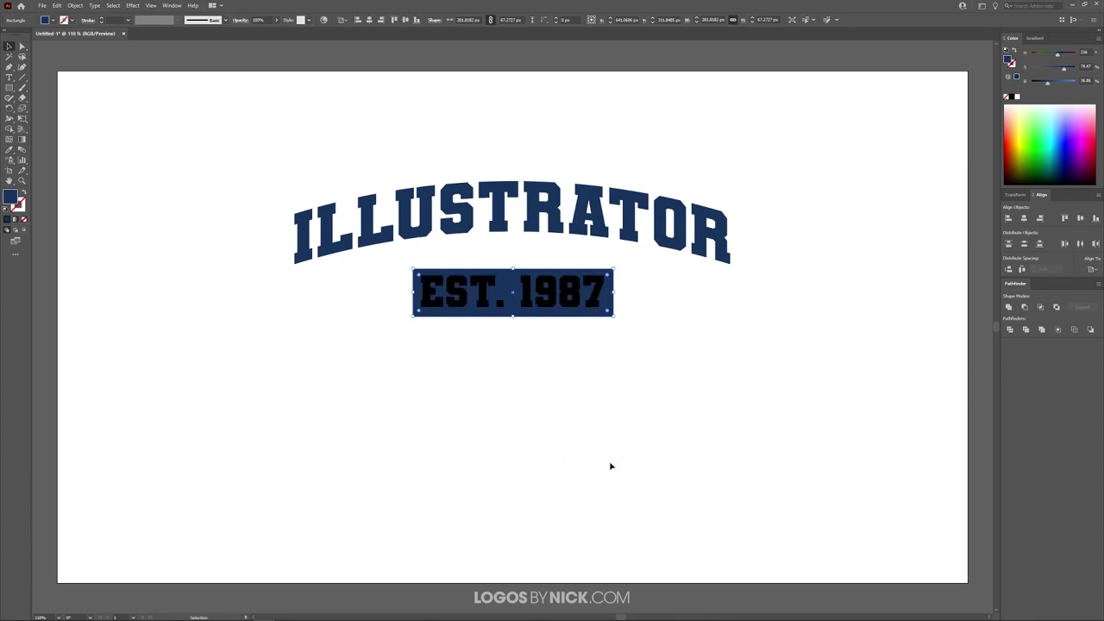
Step: Center the navy rectangle and the EST. 1987 text on each other, both horizontally and vertically
{"action": "left_click", "coordinate": [554, 293], "text": "shift"}
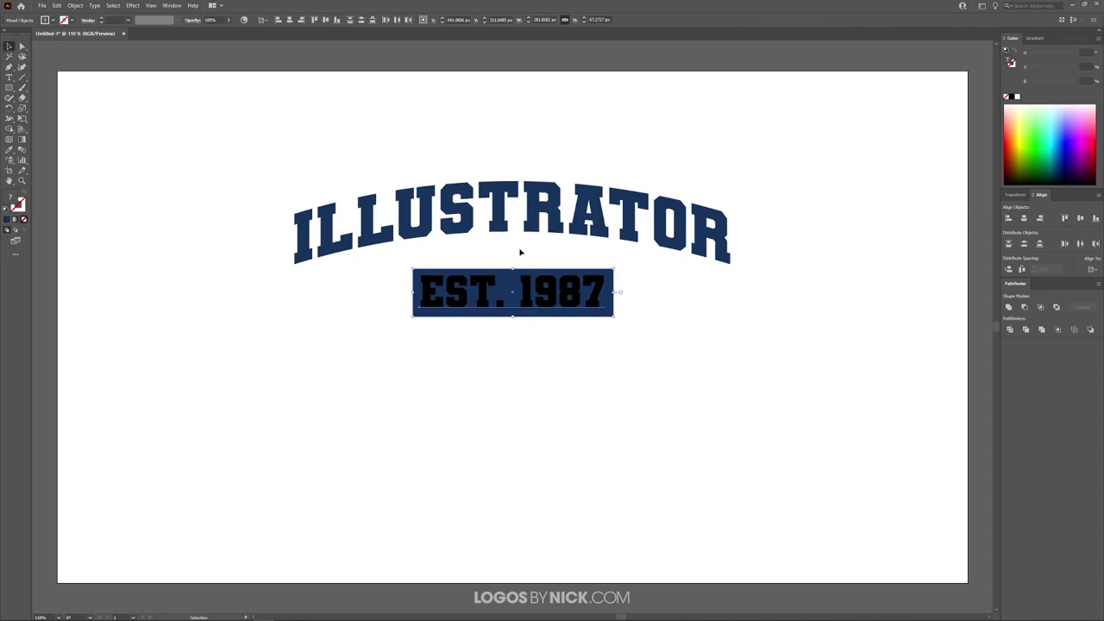
{"action": "key", "text": "ctrl+equal"}
{"action": "key", "text": "ctrl+equal"}
{"action": "key", "text": "ctrl+equal"}
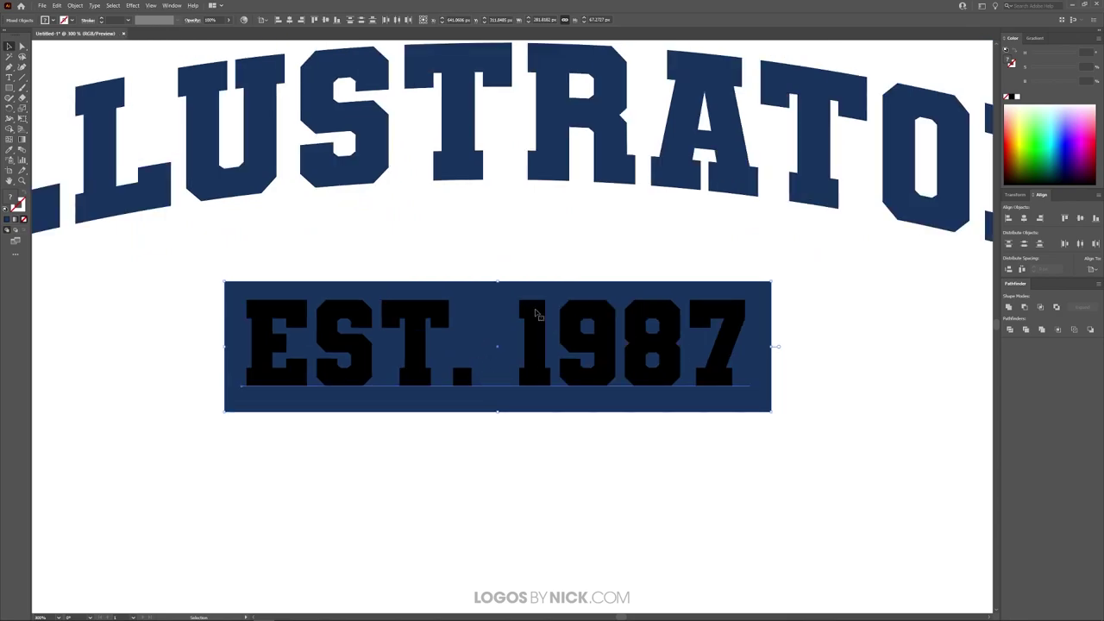
{"action": "left_click", "coordinate": [1024, 218]}
{"action": "left_click", "coordinate": [1080, 218]}
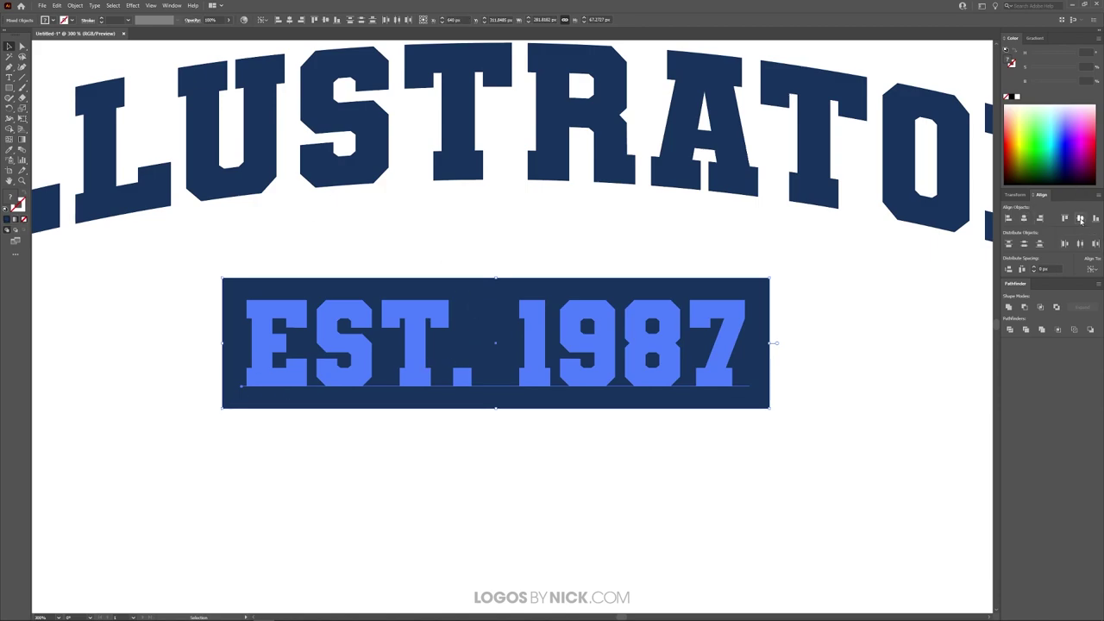
{"action": "left_click", "coordinate": [458, 481]}
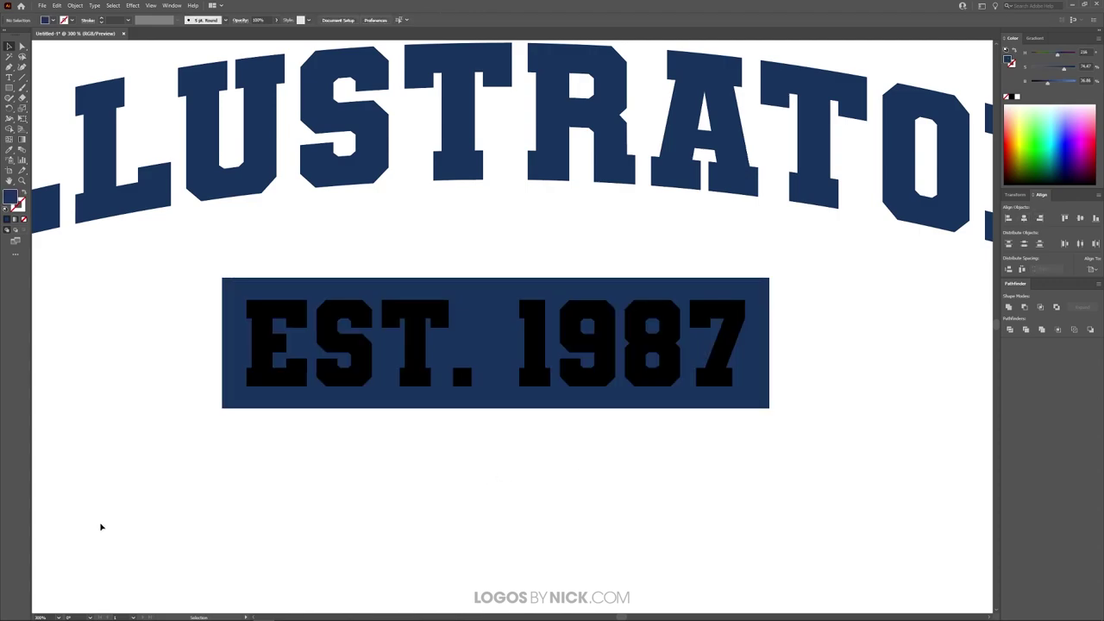
Step: Round all four corners of the navy rectangle to a radius of about 6 px
{"action": "left_click", "coordinate": [485, 291]}
{"action": "left_click", "coordinate": [231, 296]}
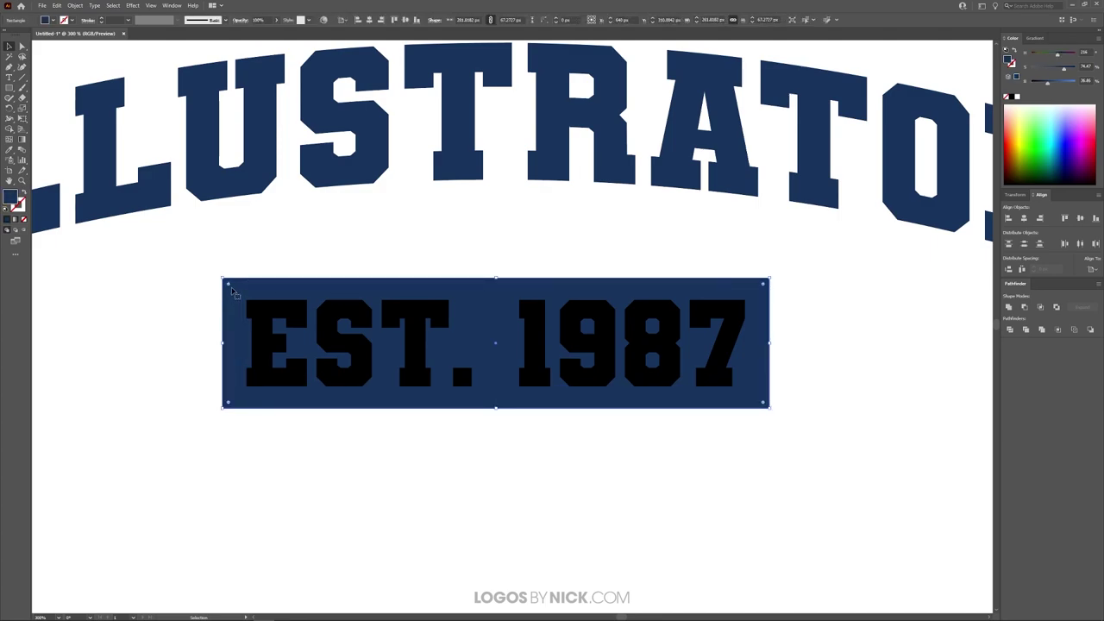
{"action": "left_click_drag", "start_coordinate": [230, 288], "coordinate": [233, 291]}
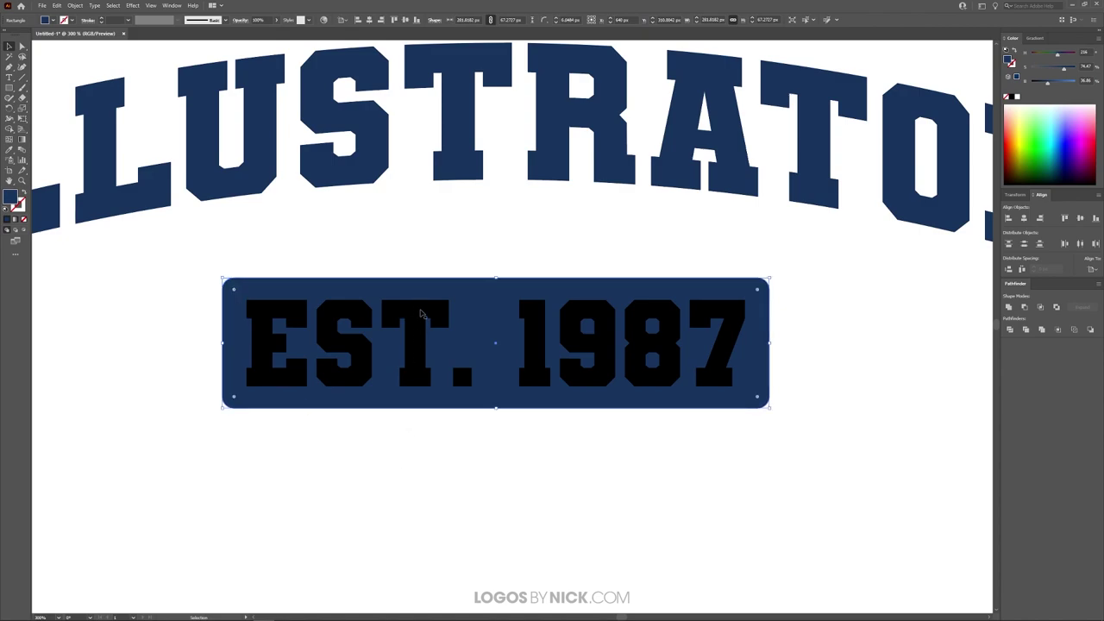
Step: Convert the EST. 1987 text to outlines
{"action": "left_click", "coordinate": [422, 314]}
{"action": "left_click", "coordinate": [95, 5]}
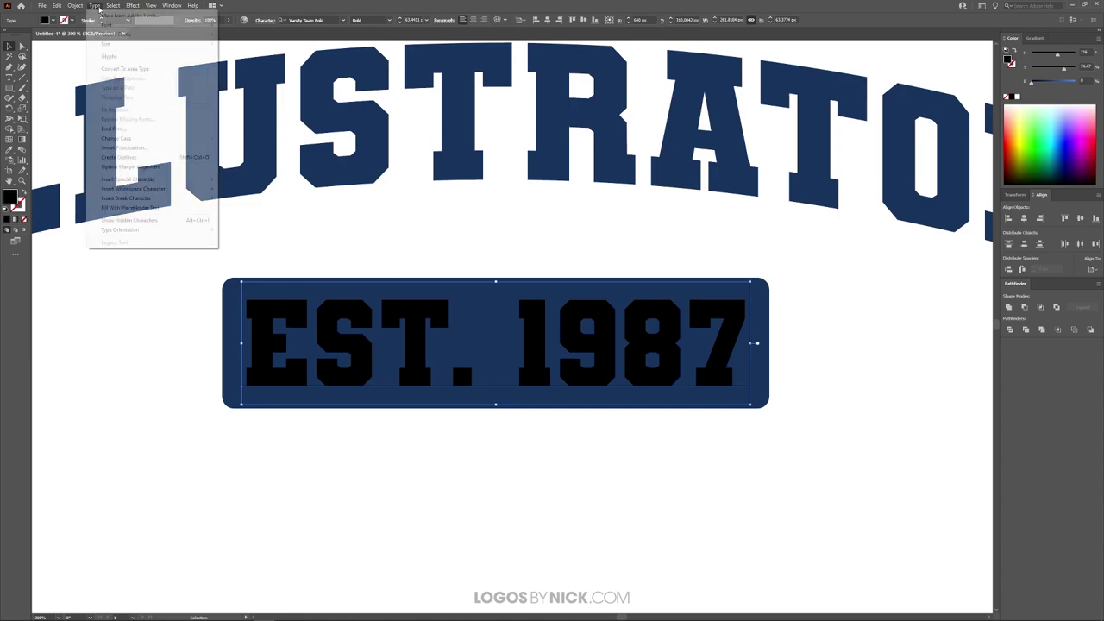
{"action": "left_click", "coordinate": [125, 157]}
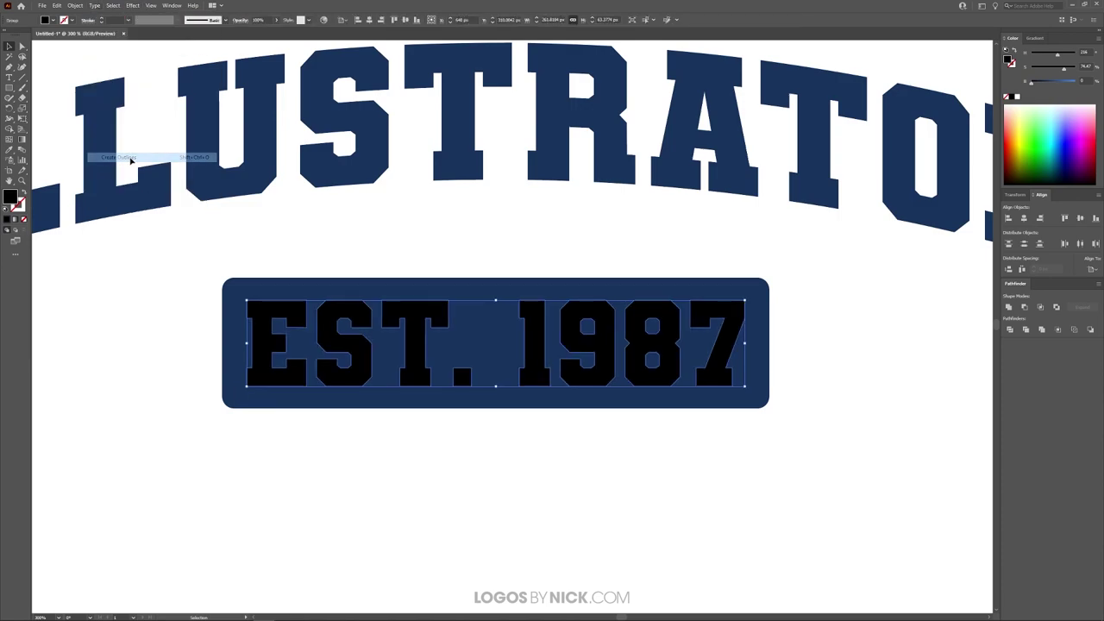
Step: Cut every EST. 1987 character, including the period, out of the rounded navy rectangle with the Shape Builder tool
{"action": "left_click", "coordinate": [640, 401], "text": "shift"}
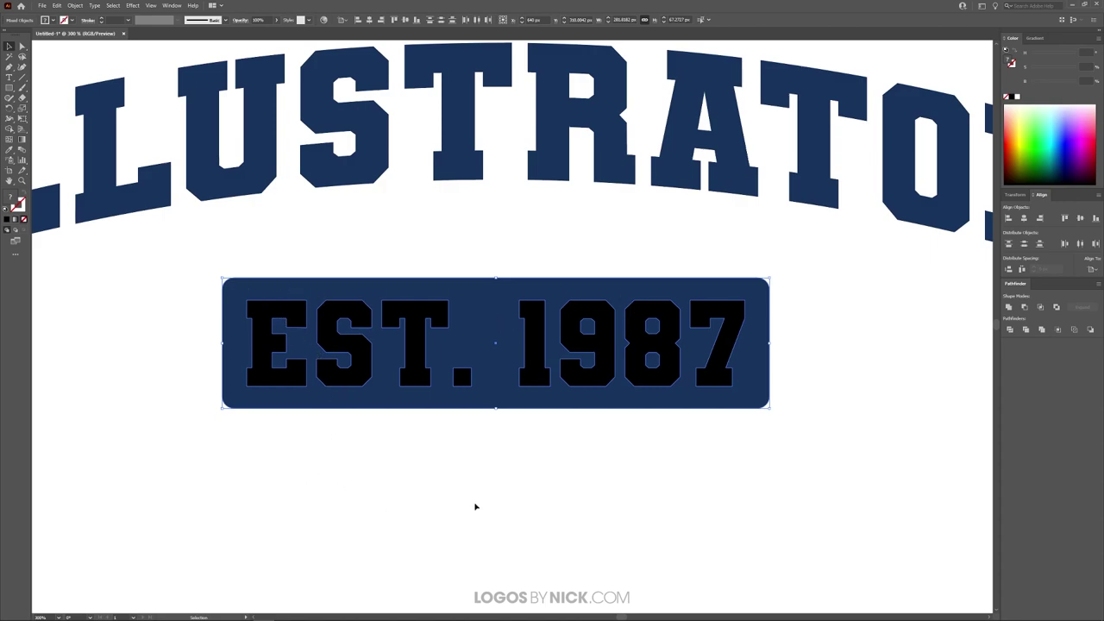
{"action": "left_click", "coordinate": [12, 129]}
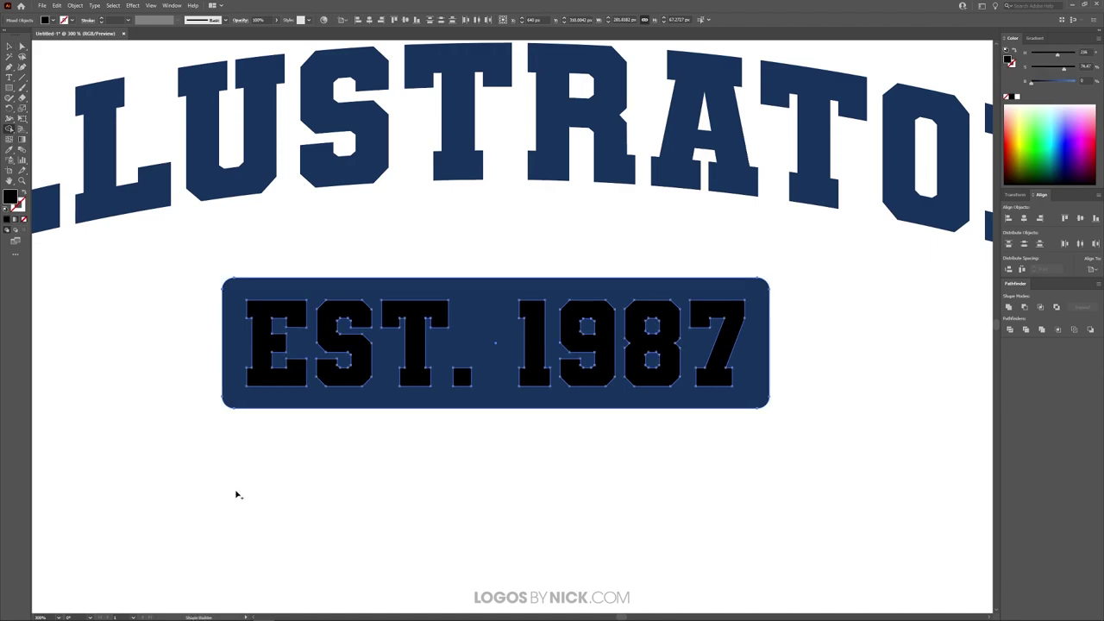
{"action": "left_click", "coordinate": [260, 336]}
{"action": "left_click", "coordinate": [330, 338]}
{"action": "left_click", "coordinate": [415, 313]}
{"action": "left_click", "coordinate": [461, 377]}
{"action": "left_click", "coordinate": [532, 333]}
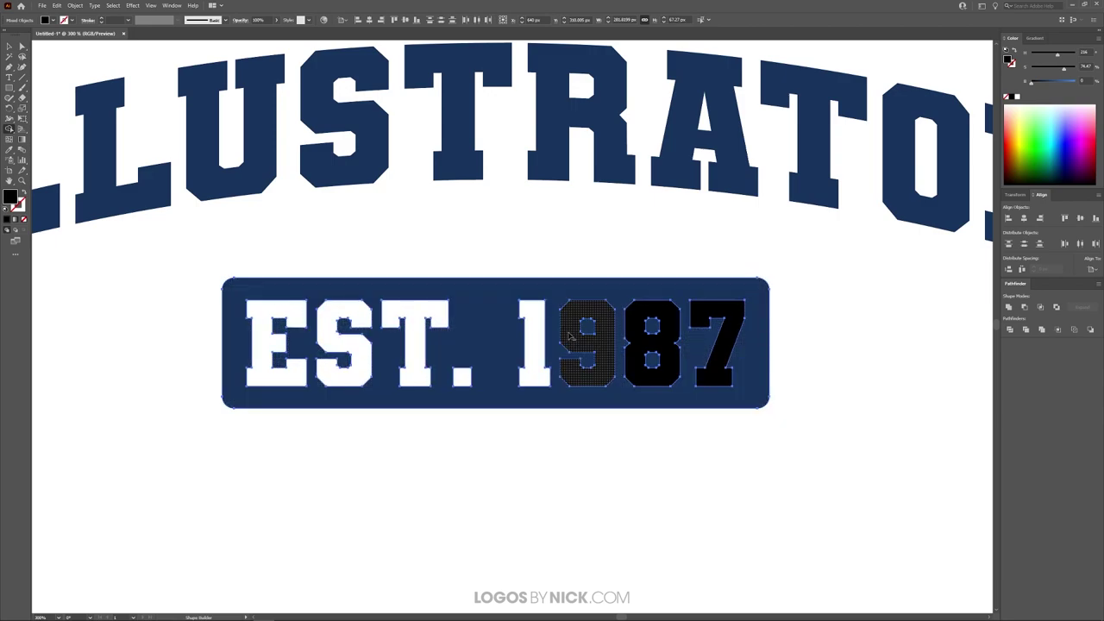
{"action": "left_click", "coordinate": [568, 334]}
{"action": "left_click", "coordinate": [642, 350]}
{"action": "left_click", "coordinate": [730, 316]}
{"action": "left_click", "coordinate": [10, 47]}
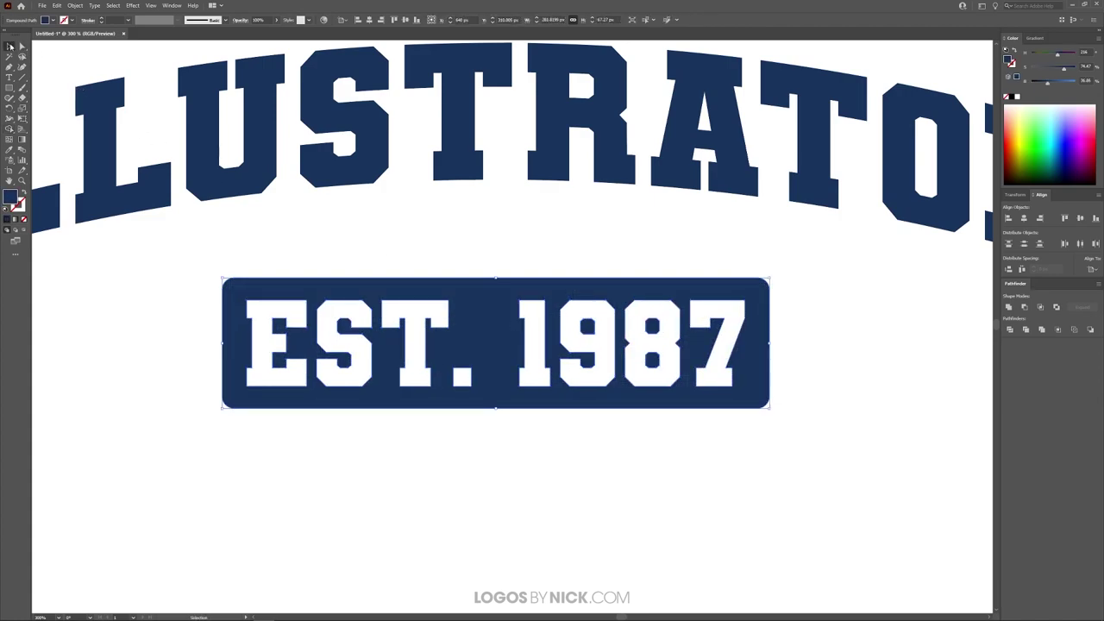
Step: Move the EST. 1987 badge off the artboard to check its cut-out lettering, and undo the move
{"action": "scroll", "coordinate": [531, 380], "scroll_direction": "down", "scroll_amount": 5}
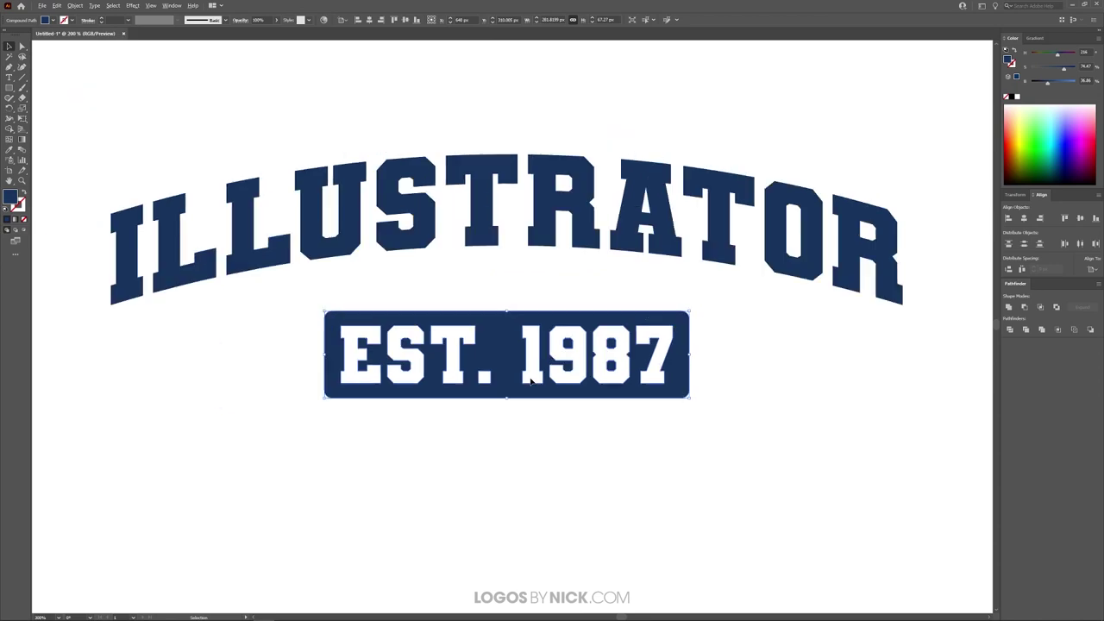
{"action": "scroll", "coordinate": [531, 380], "scroll_direction": "up", "scroll_amount": 1}
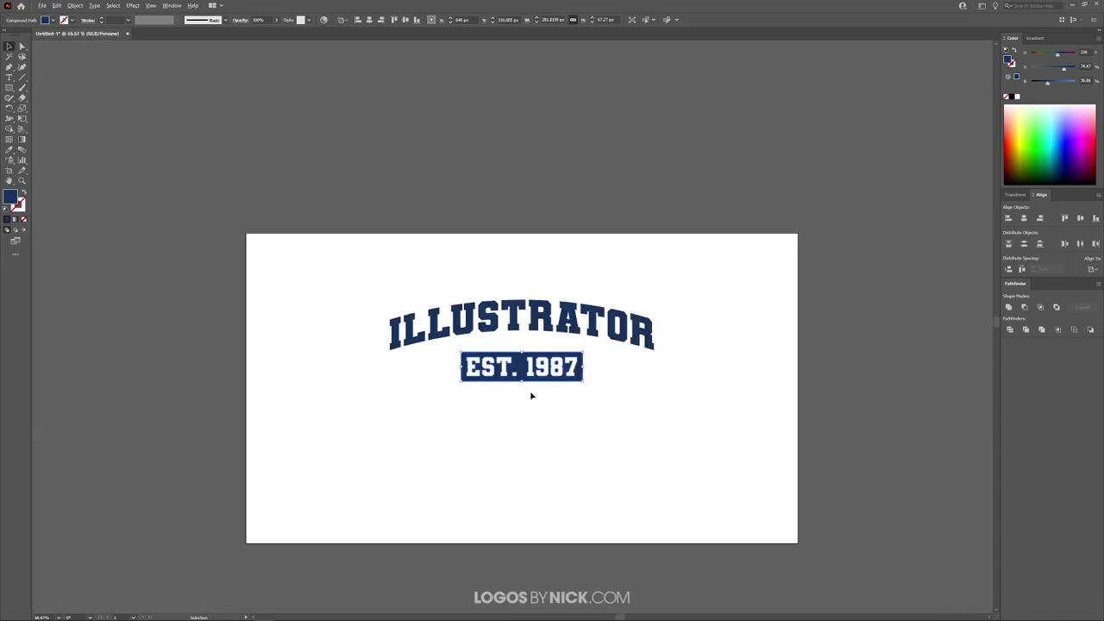
{"action": "left_click_drag", "start_coordinate": [520, 323], "coordinate": [139, 330]}
{"action": "left_click", "coordinate": [142, 345]}
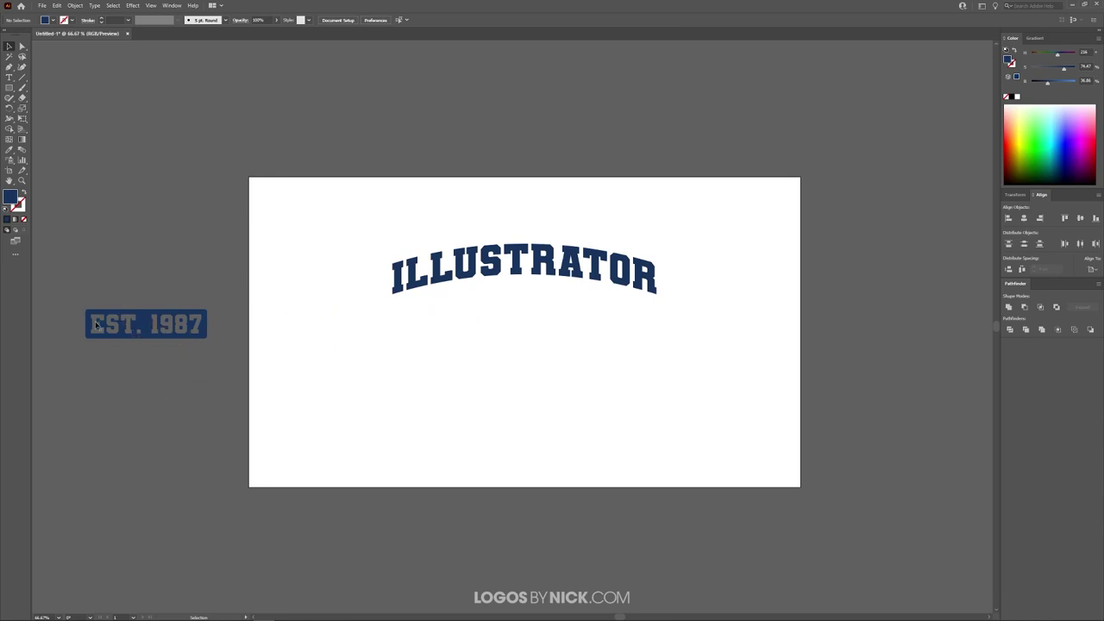
{"action": "key", "text": "ctrl+z"}
Step: Move the EST. 1987 badge straight up to about Y 295 px, closer beneath the arched word
{"action": "left_click", "coordinate": [575, 345]}
{"action": "scroll", "coordinate": [569, 293], "scroll_direction": "up", "scroll_amount": 1}
{"action": "mouse_move", "coordinate": [505, 328]}
{"action": "left_mouse_down"}
{"action": "mouse_move", "coordinate": [506, 320]}
{"action": "mouse_move", "coordinate": [509, 333]}
{"action": "mouse_move", "coordinate": [524, 330]}
{"action": "left_mouse_up"}
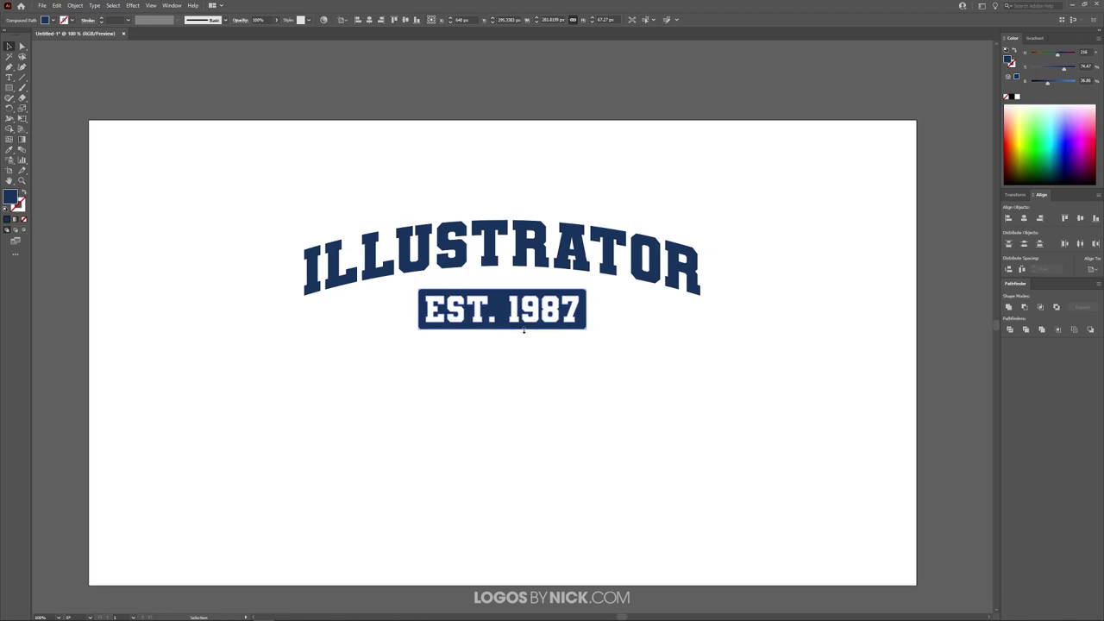
{"action": "left_click", "coordinate": [515, 382]}
{"action": "scroll", "coordinate": [523, 367], "scroll_direction": "down", "scroll_amount": 1}
{"action": "scroll", "coordinate": [524, 367], "scroll_direction": "up", "scroll_amount": 1}
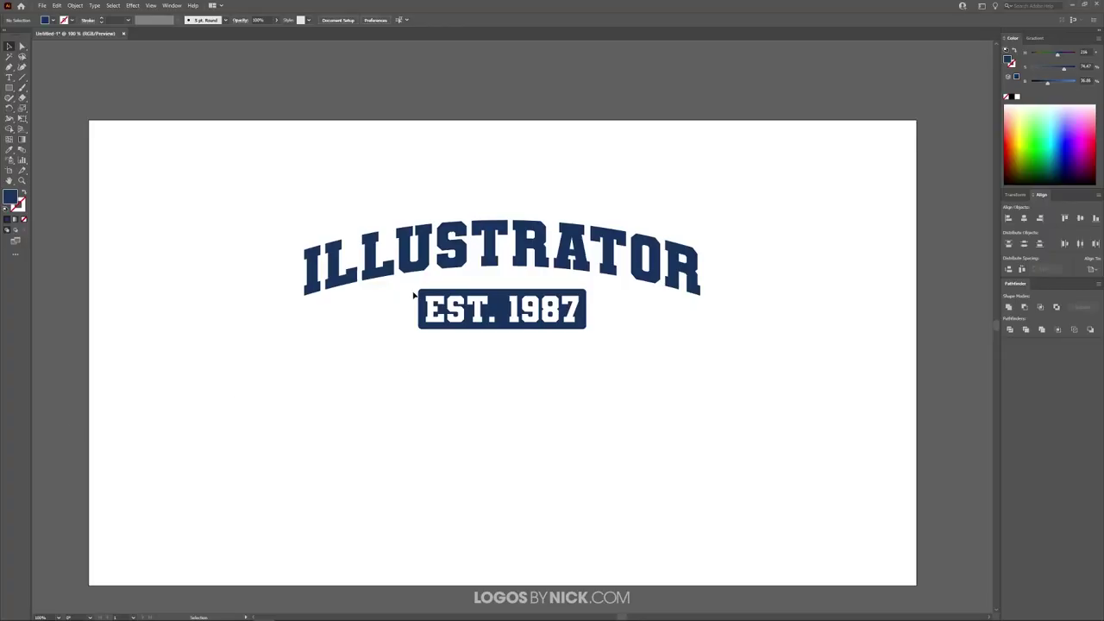
Step: Add the text "ADOBE" below the EST. 1987 badge
{"action": "left_click", "coordinate": [10, 77]}
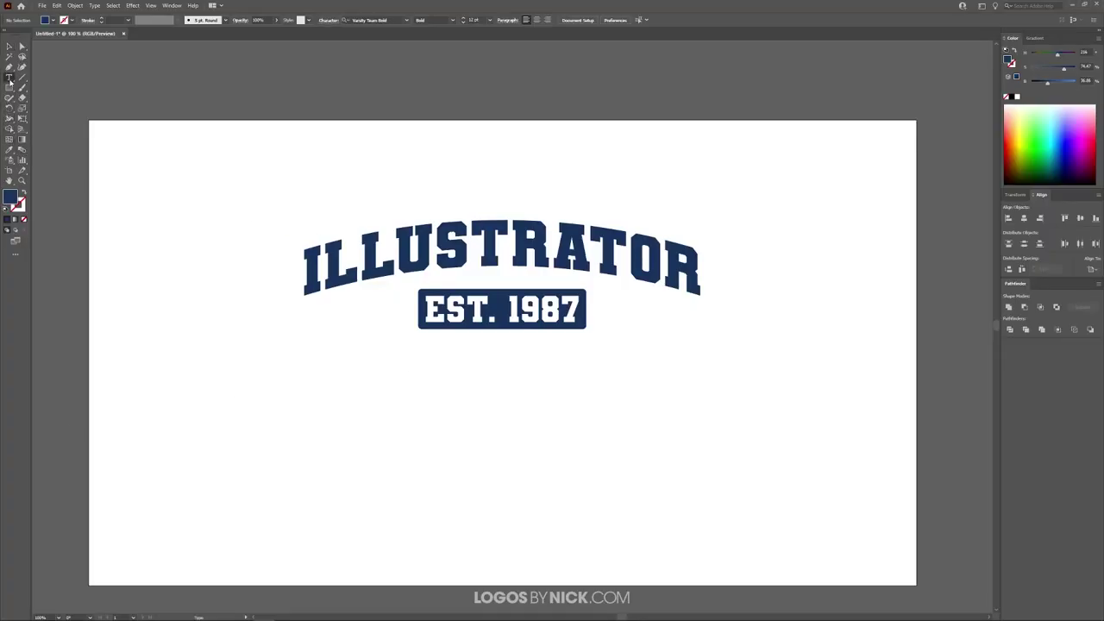
{"action": "left_click", "coordinate": [431, 378]}
{"action": "type", "text": "ADOBE"}
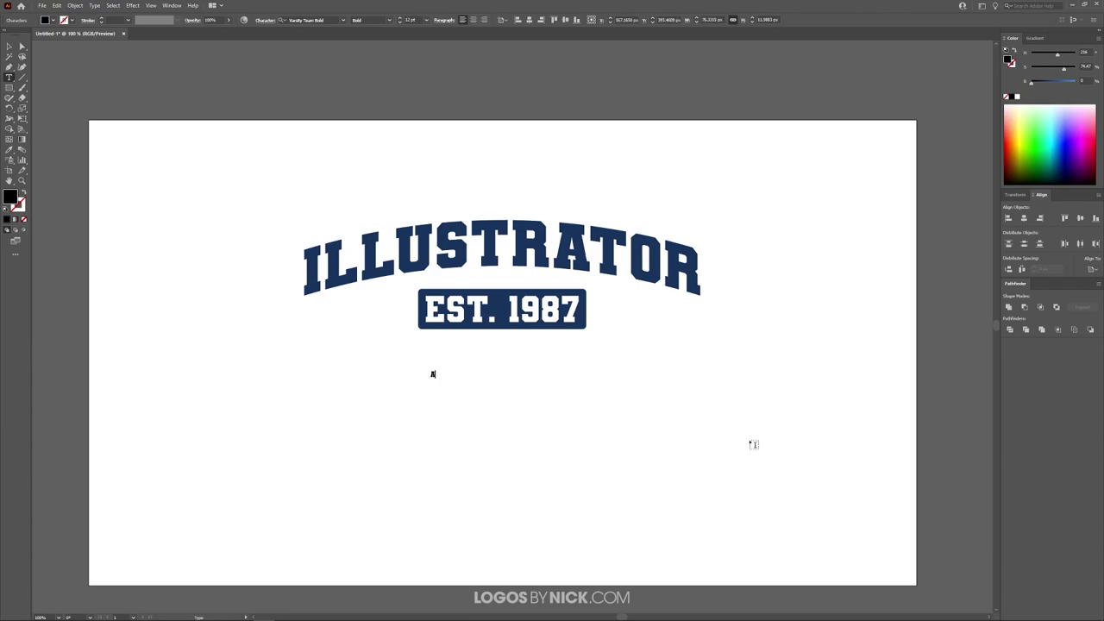
Step: Fill the ADOBE text with the navy color sampled from the EST. 1987 badge
{"action": "left_click", "coordinate": [12, 151]}
{"action": "left_click", "coordinate": [499, 299]}
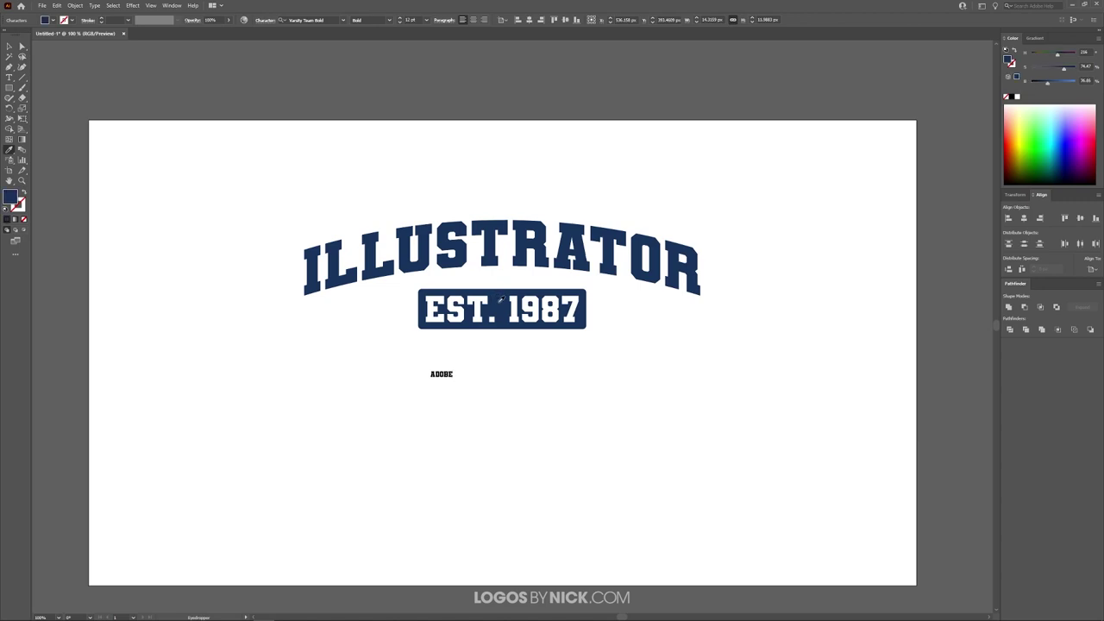
{"action": "left_click", "coordinate": [9, 47]}
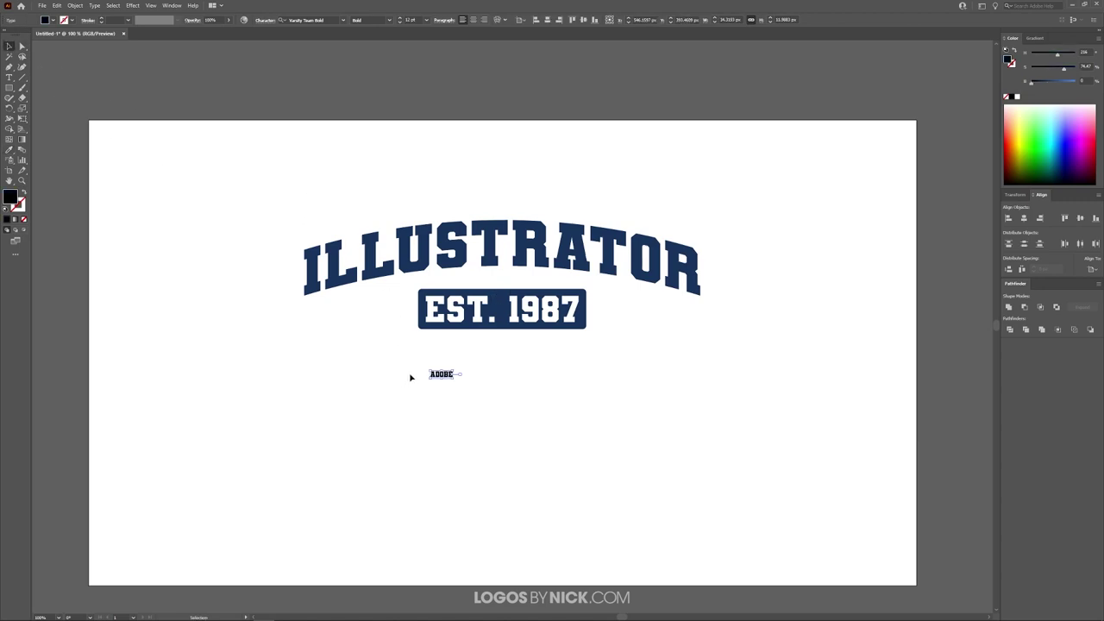
{"action": "left_click", "coordinate": [9, 151]}
{"action": "left_click", "coordinate": [505, 302]}
Step: Enlarge the ADOBE text to about 249 px wide and place it just beneath the EST. 1987 badge
{"action": "key", "text": "v"}
{"action": "left_click_drag", "start_coordinate": [454, 379], "coordinate": [609, 426]}
{"action": "left_click_drag", "start_coordinate": [546, 396], "coordinate": [540, 366]}
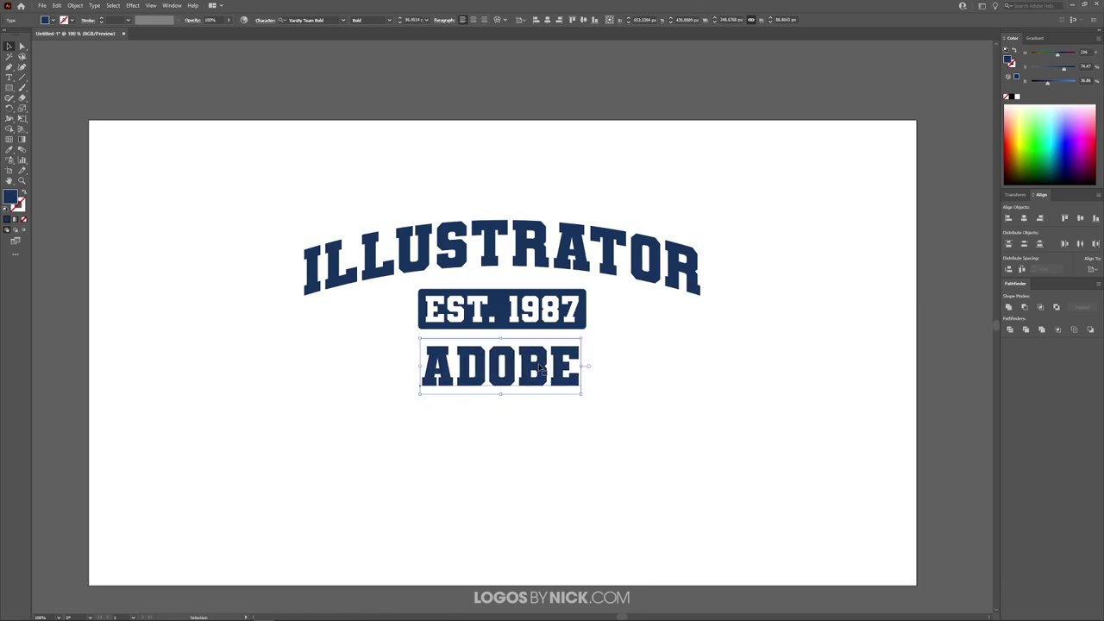
Step: Center the ADOBE text horizontally with the EST. 1987 badge
{"action": "left_click", "coordinate": [507, 304], "text": "shift"}
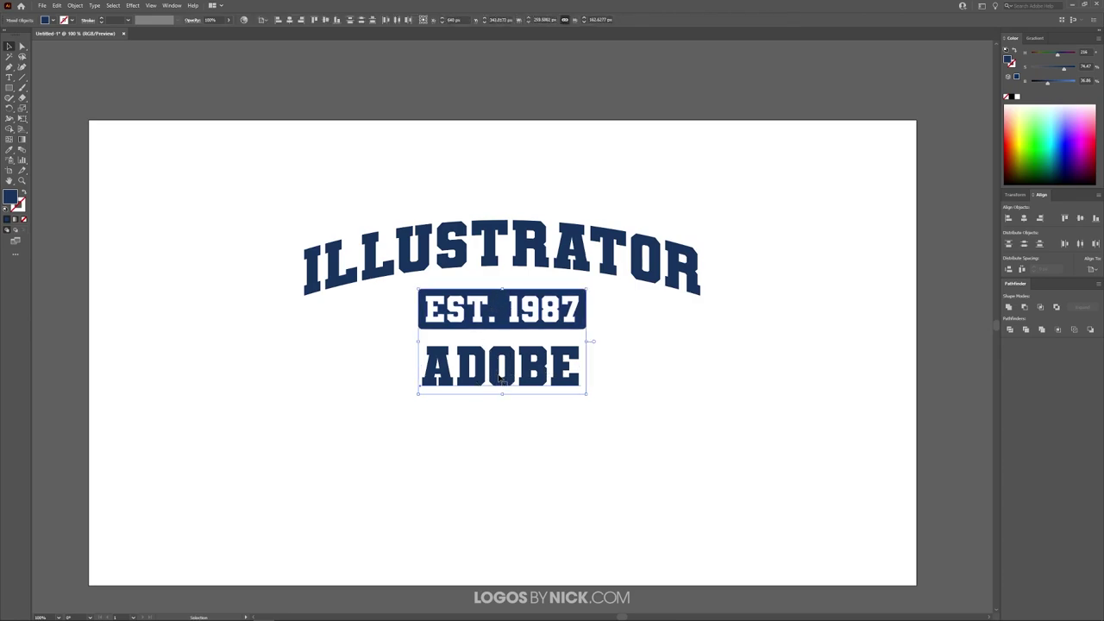
{"action": "left_click", "coordinate": [1024, 219]}
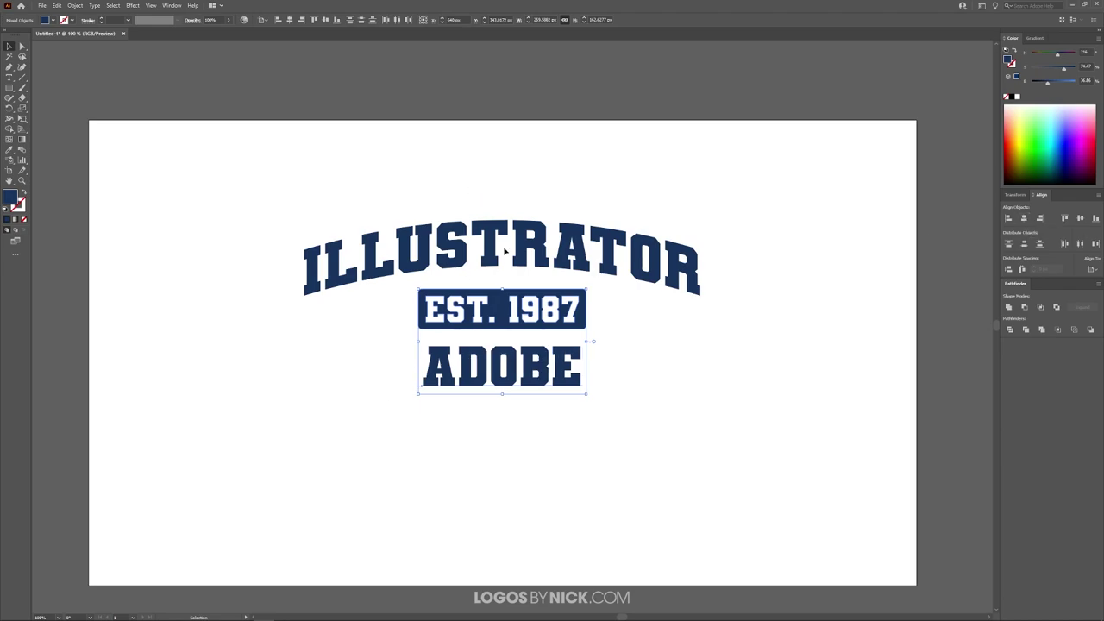
{"action": "left_click", "coordinate": [630, 425]}
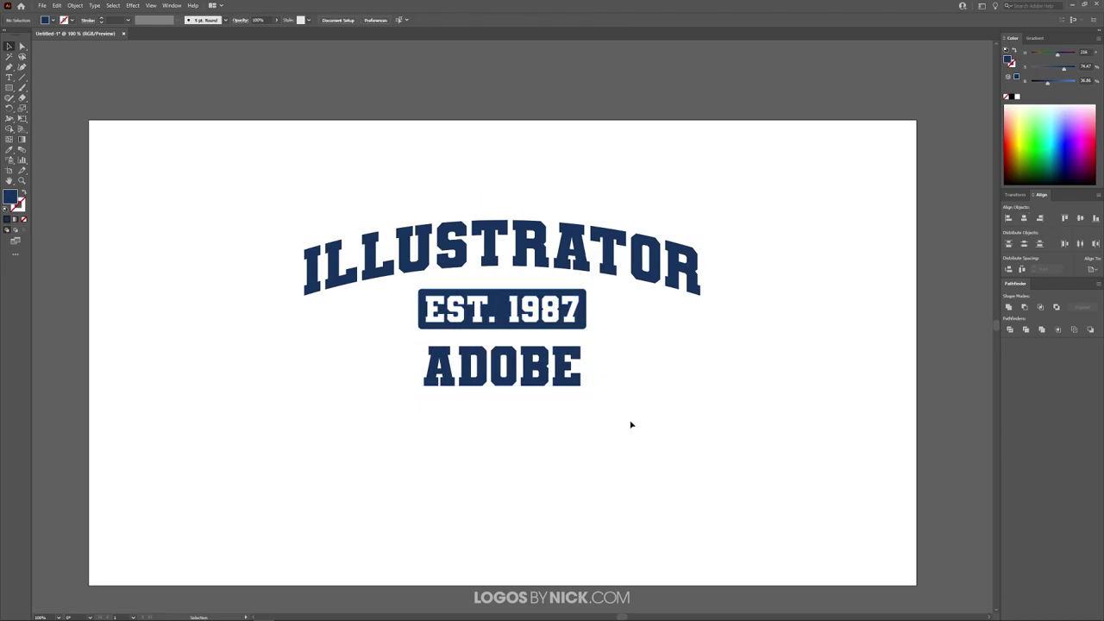
Step: Convert the ADOBE text to outlines
{"action": "left_click", "coordinate": [538, 373]}
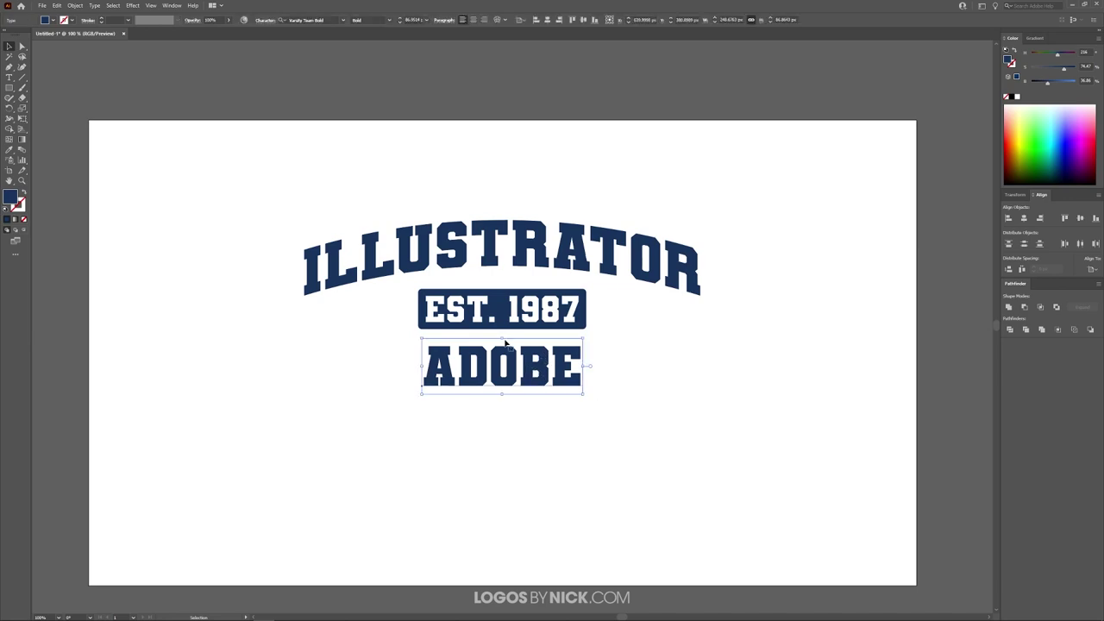
{"action": "left_click", "coordinate": [94, 5]}
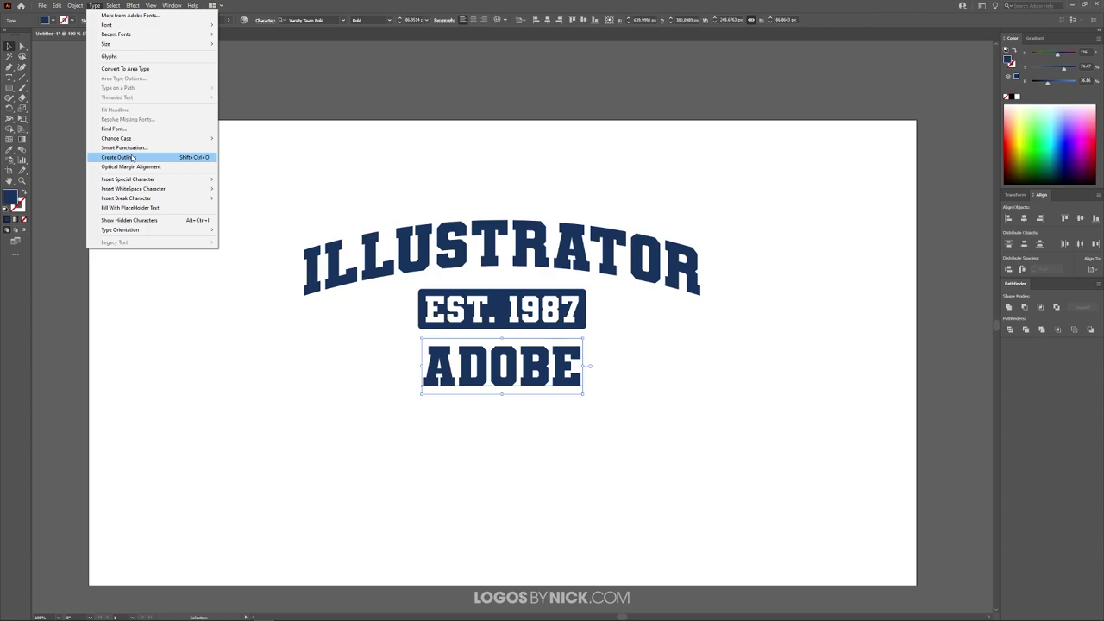
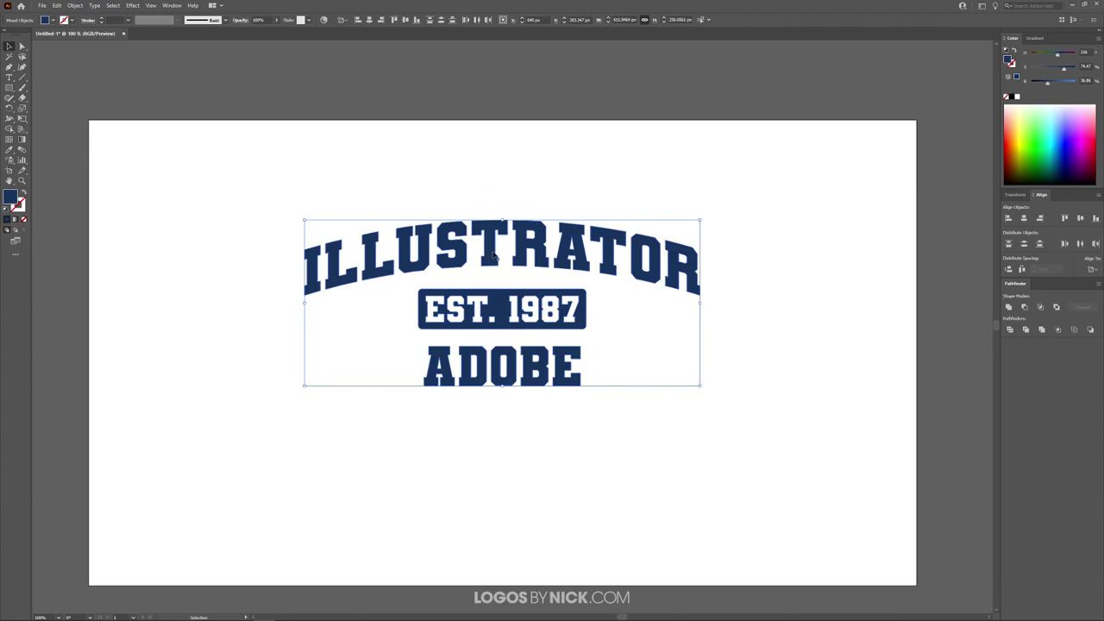
Step: Group the ILLUSTRATOR, EST. 1987 and ADOBE artwork and center the group vertically on the artboard
{"action": "left_click", "coordinate": [76, 5]}
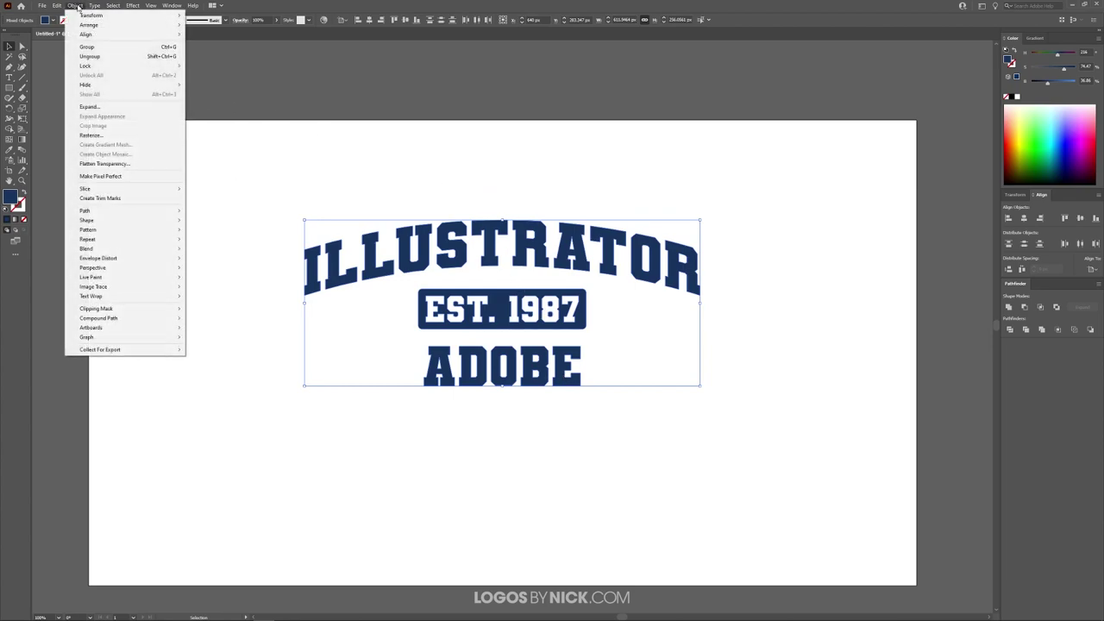
{"action": "left_click", "coordinate": [95, 49]}
{"action": "key", "text": "ctrl+minus"}
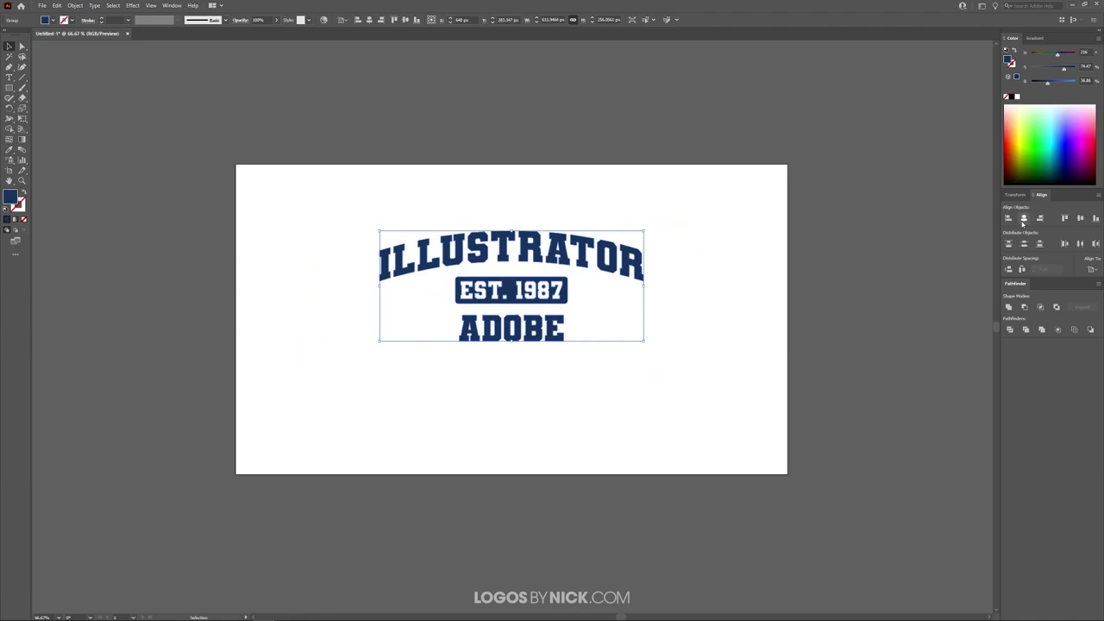
{"action": "left_click", "coordinate": [1080, 218]}
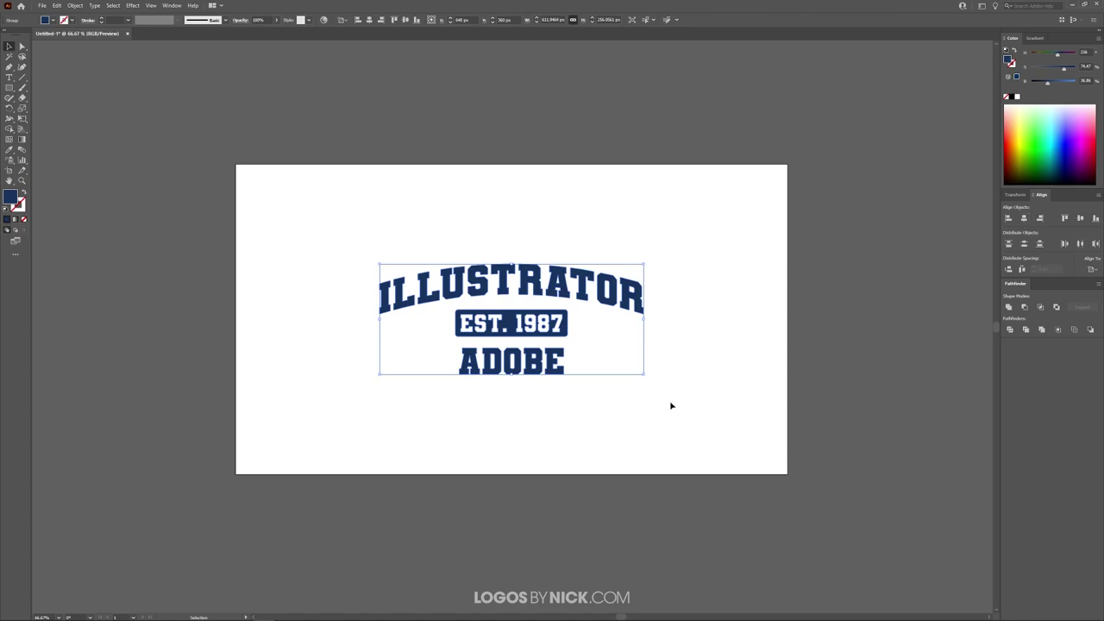
Step: Enlarge the grouped design proportionally from its center to about 1204 px wide and deselect it
{"action": "left_click_drag", "start_coordinate": [641, 376], "coordinate": [773, 458]}
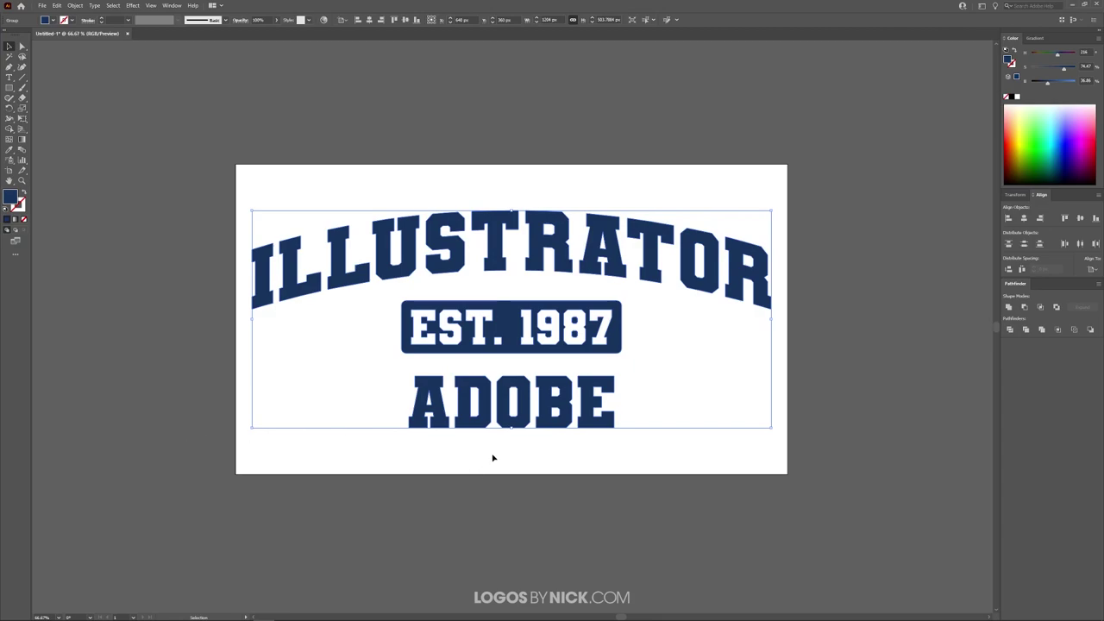
{"action": "left_click", "coordinate": [493, 457]}
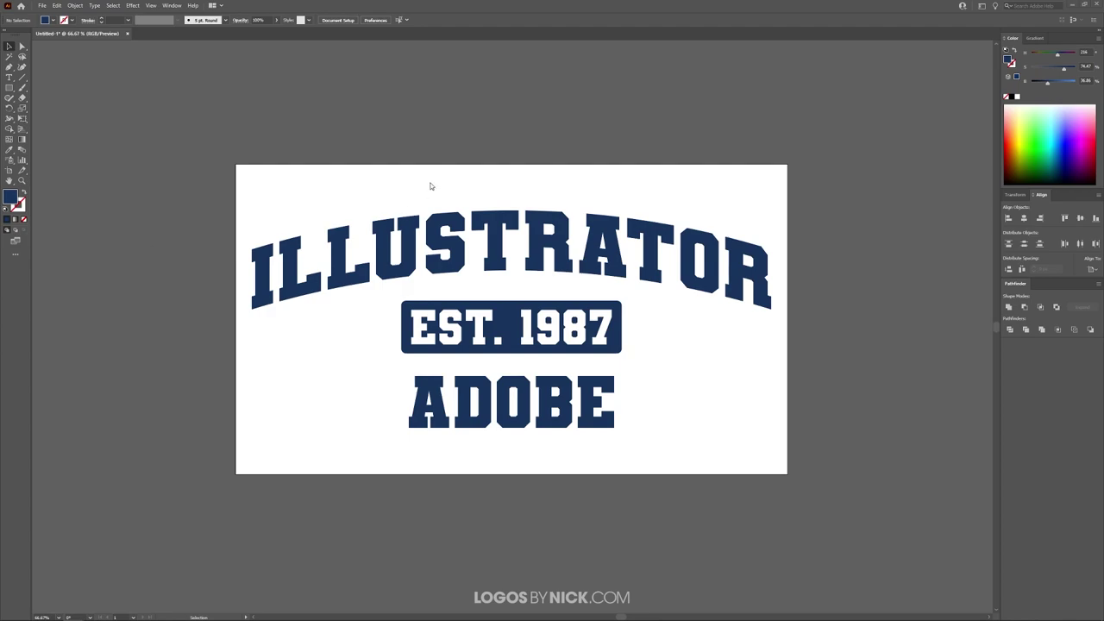
Step: Look at the texture files of the Grunge Textures folder in File Explorer and return to Illustrator
{"action": "key", "text": "alt+Tab"}
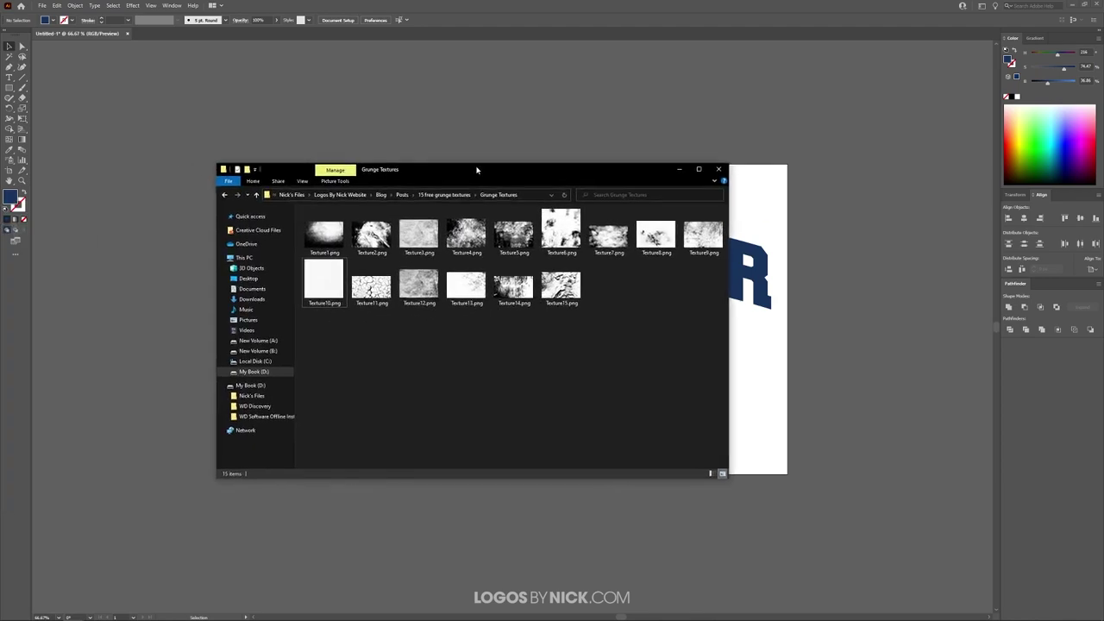
{"action": "left_click_drag", "start_coordinate": [590, 169], "coordinate": [486, 169]}
{"action": "key", "text": "alt+Tab"}
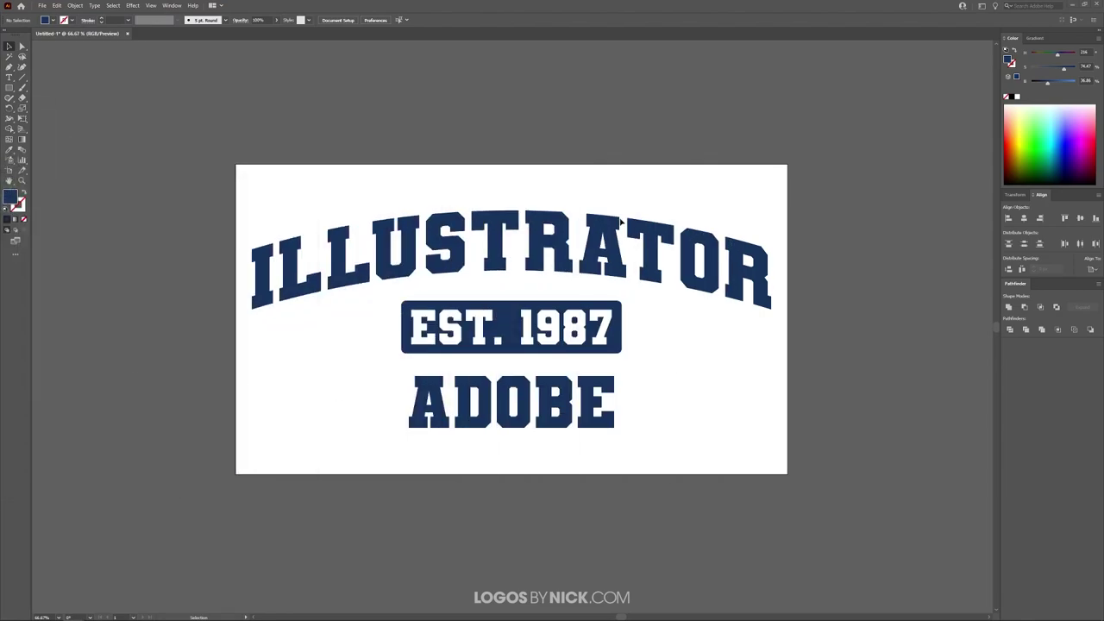
Step: Add an opacity mask to the grouped design and enter mask editing
{"action": "left_click", "coordinate": [546, 241]}
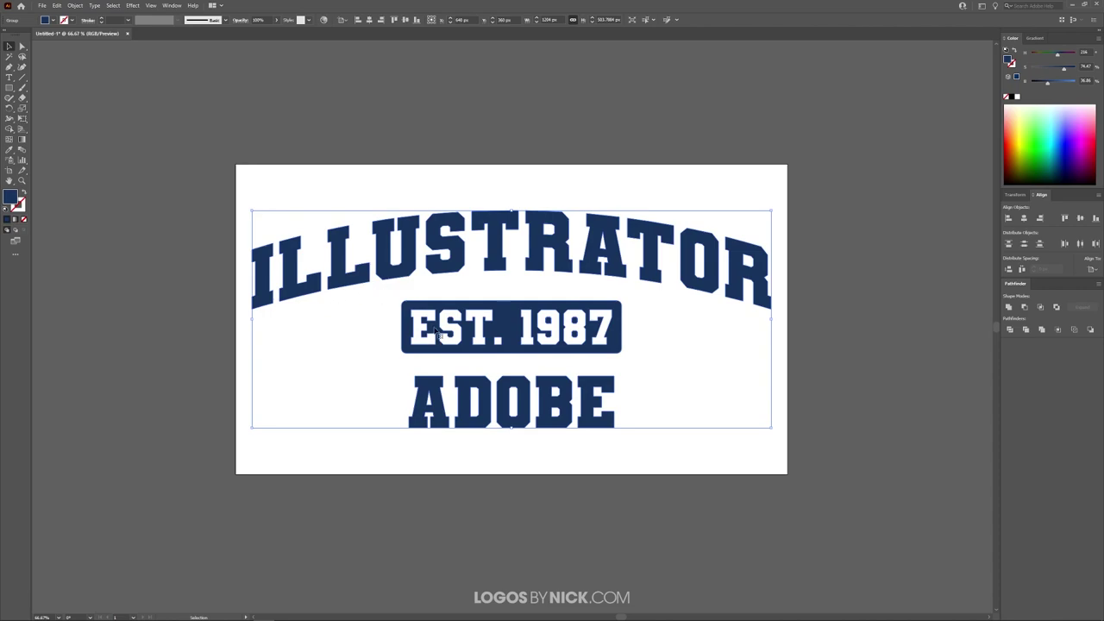
{"action": "left_click", "coordinate": [171, 6]}
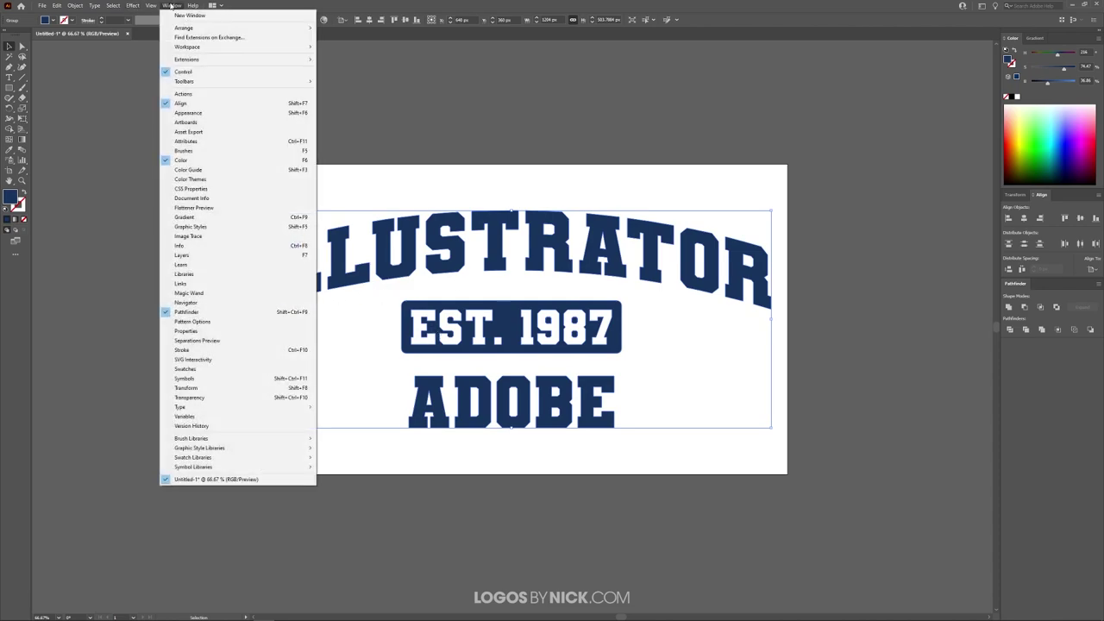
{"action": "left_click", "coordinate": [217, 398]}
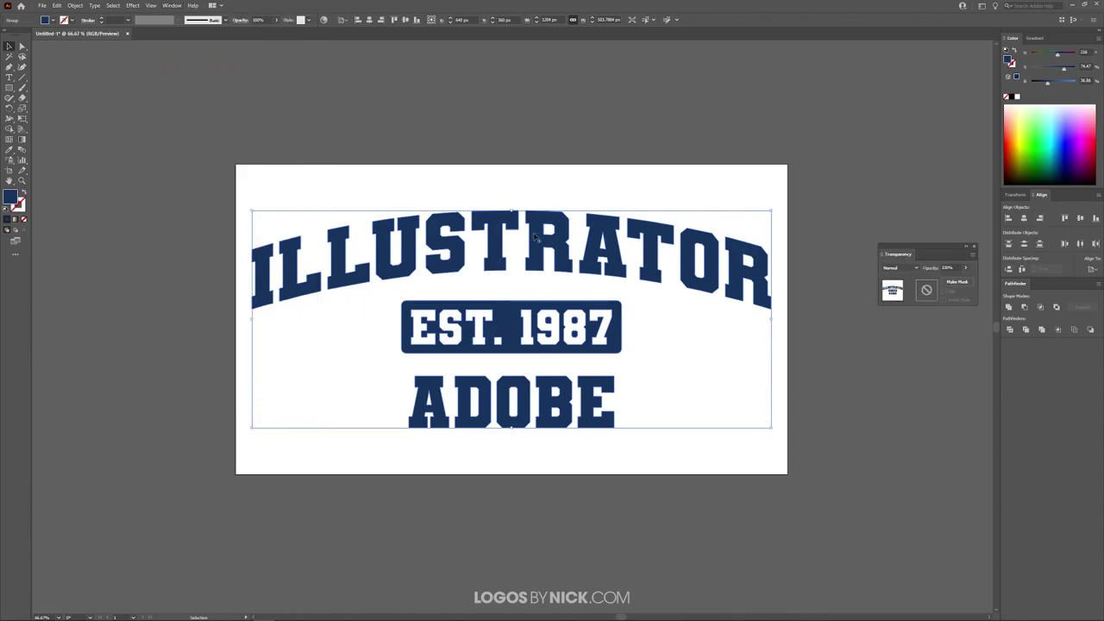
{"action": "double_click", "coordinate": [927, 292]}
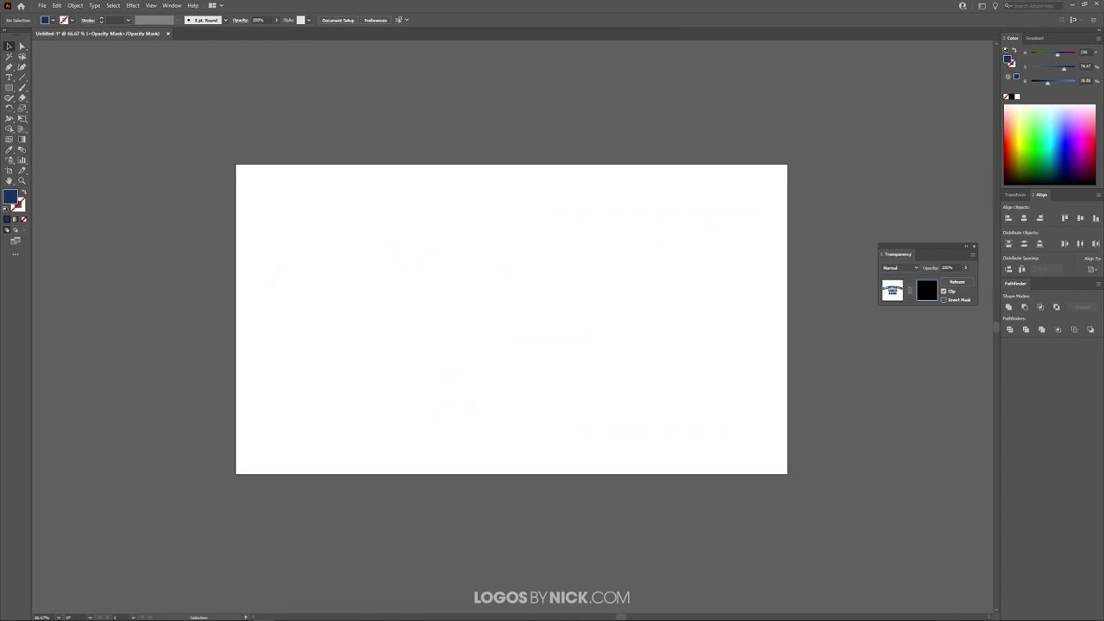
Step: Place Texture10.png from the Grunge Textures folder in File Explorer into the opacity mask over the design
{"action": "key", "text": "alt+Tab"}
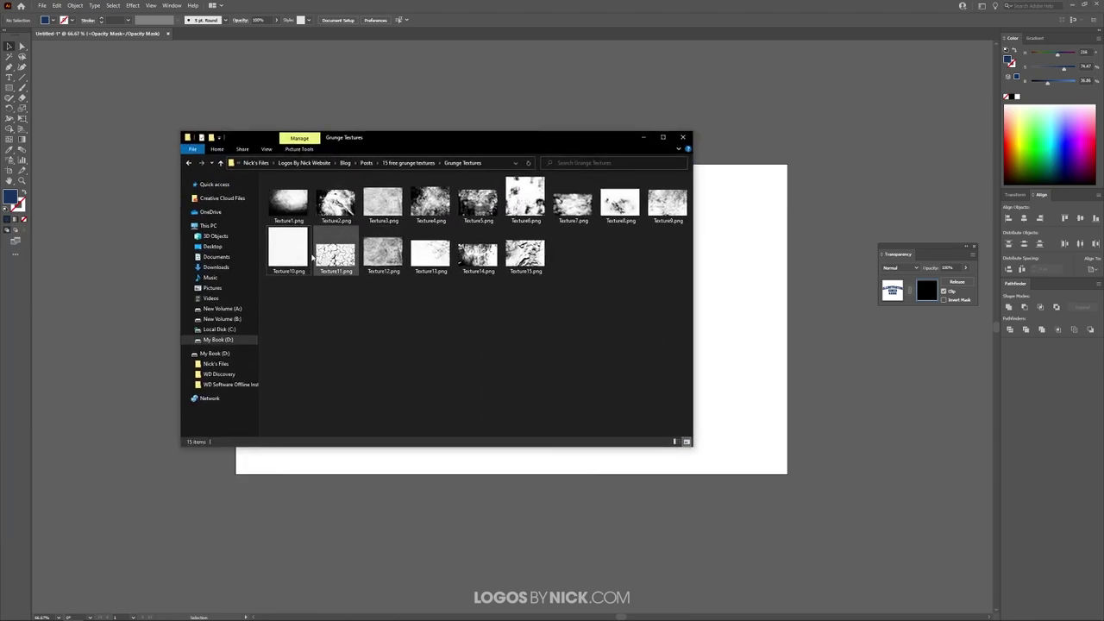
{"action": "left_click_drag", "start_coordinate": [289, 252], "coordinate": [328, 258]}
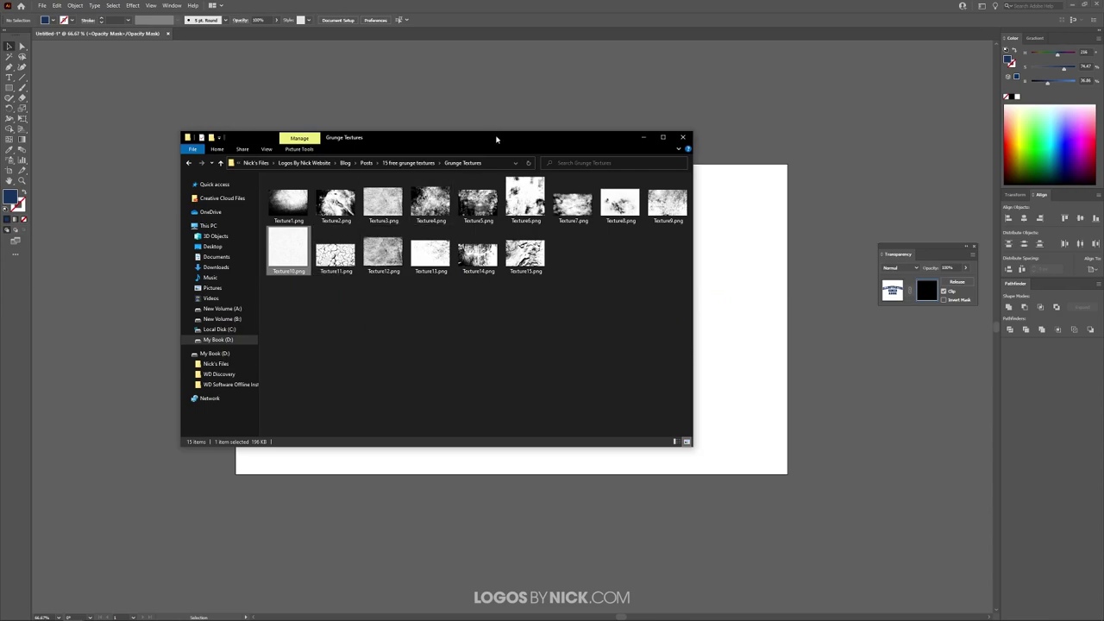
{"action": "left_click_drag", "start_coordinate": [496, 138], "coordinate": [292, 264]}
{"action": "key", "text": "alt+Tab"}
{"action": "left_click_drag", "start_coordinate": [83, 342], "coordinate": [537, 407]}
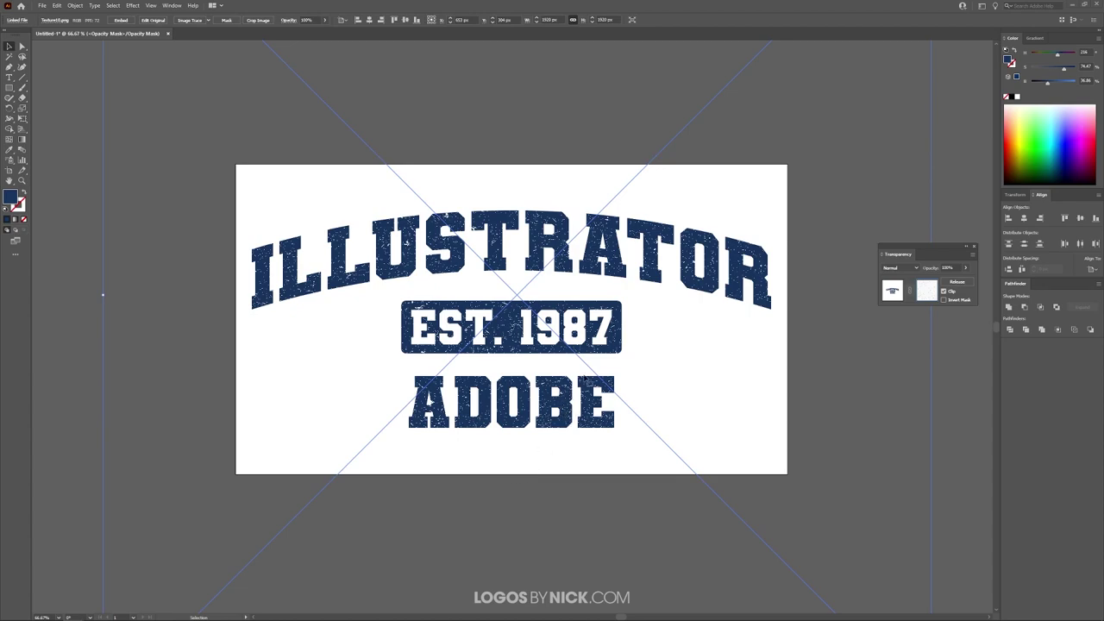
Step: Center the Texture10.png image horizontally and vertically on the artboard
{"action": "scroll", "coordinate": [600, 355], "scroll_direction": "down", "scroll_amount": 2}
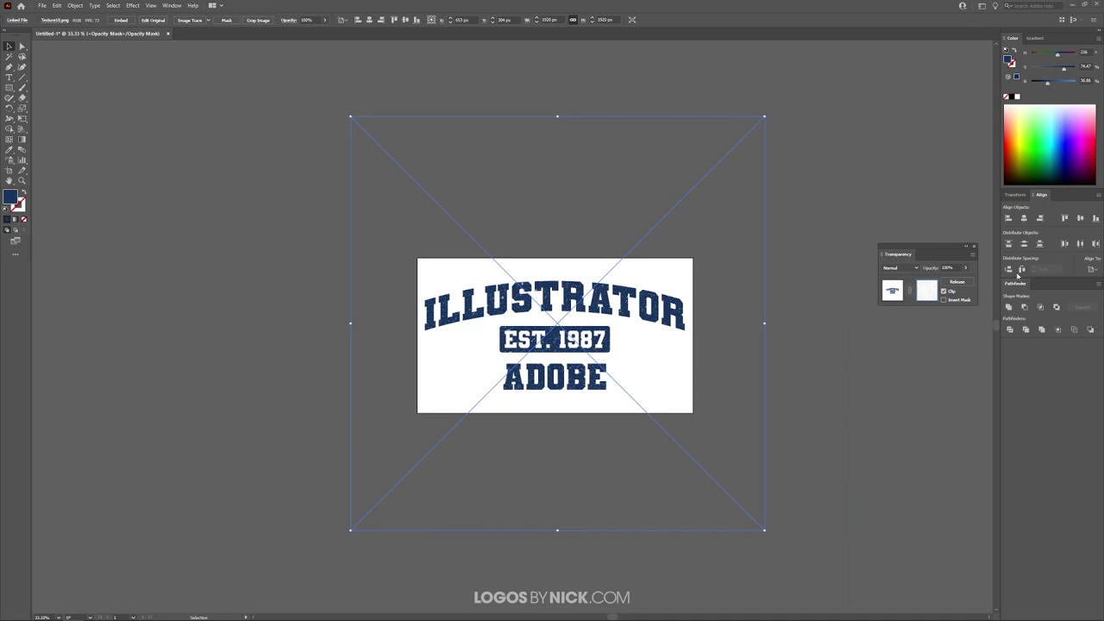
{"action": "left_click", "coordinate": [1024, 218]}
{"action": "left_click", "coordinate": [1081, 218]}
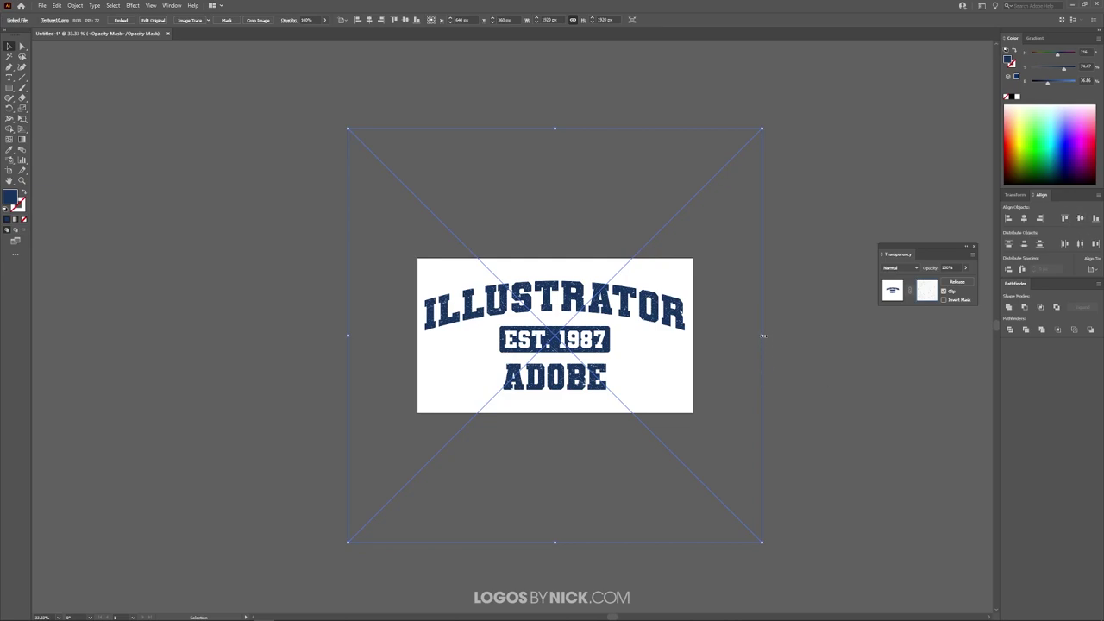
Step: Scale the texture image down proportionally from its center to about 1322 px square, still covering the whole design
{"action": "left_click_drag", "start_coordinate": [762, 336], "coordinate": [697, 331]}
{"action": "scroll", "coordinate": [609, 317], "scroll_direction": "up", "scroll_amount": 2}
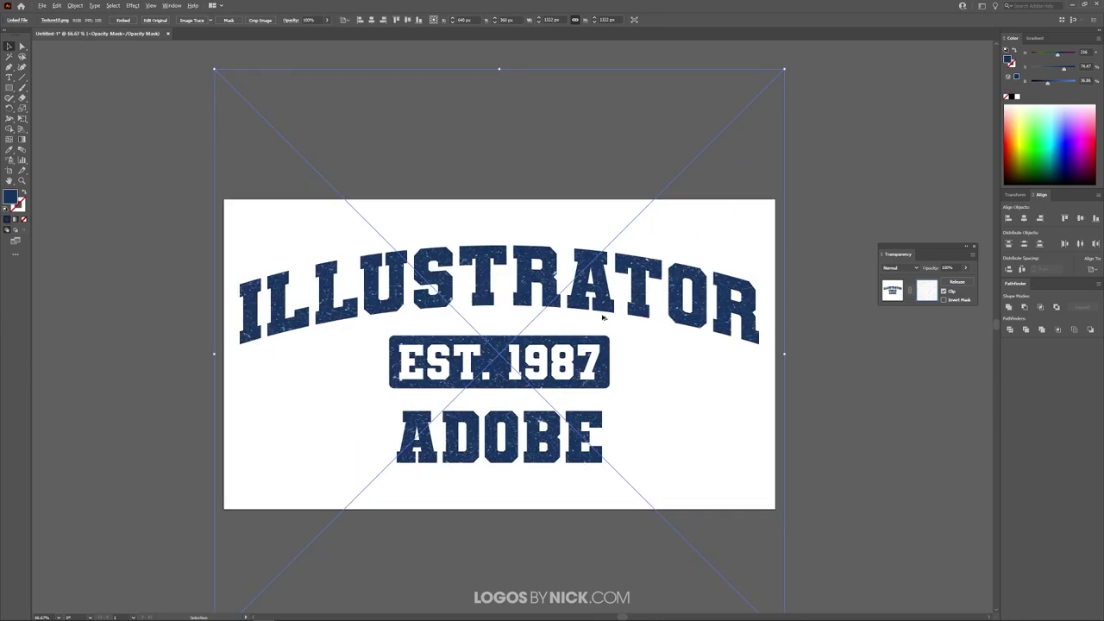
{"action": "left_click_drag", "start_coordinate": [577, 323], "coordinate": [597, 323]}
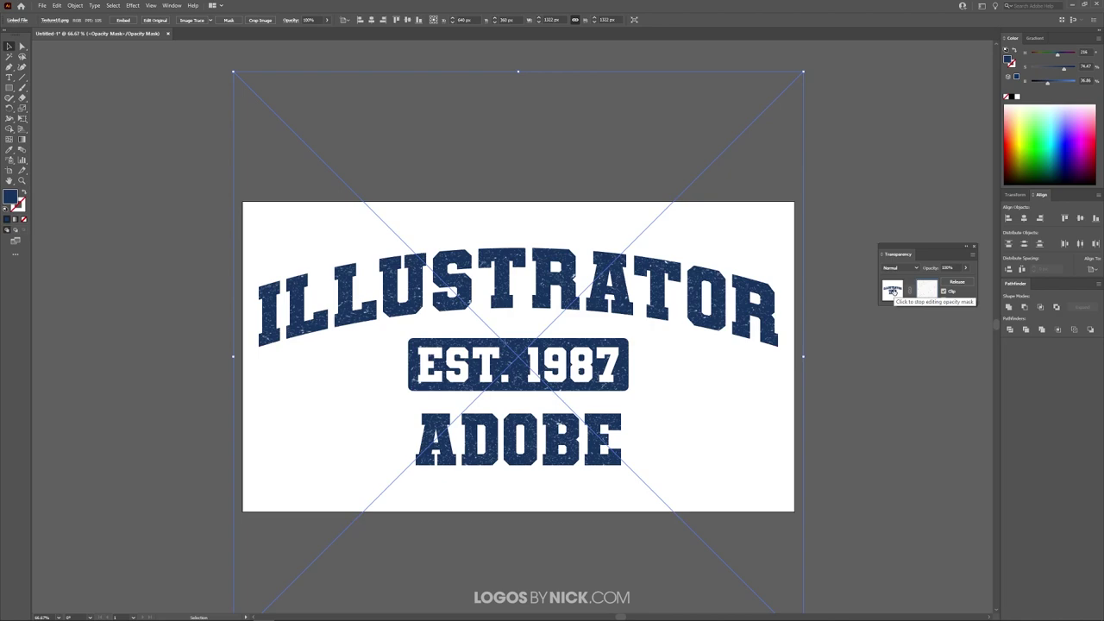
Step: Stop editing the opacity mask, close the transparency settings and deselect the design
{"action": "left_click", "coordinate": [893, 291]}
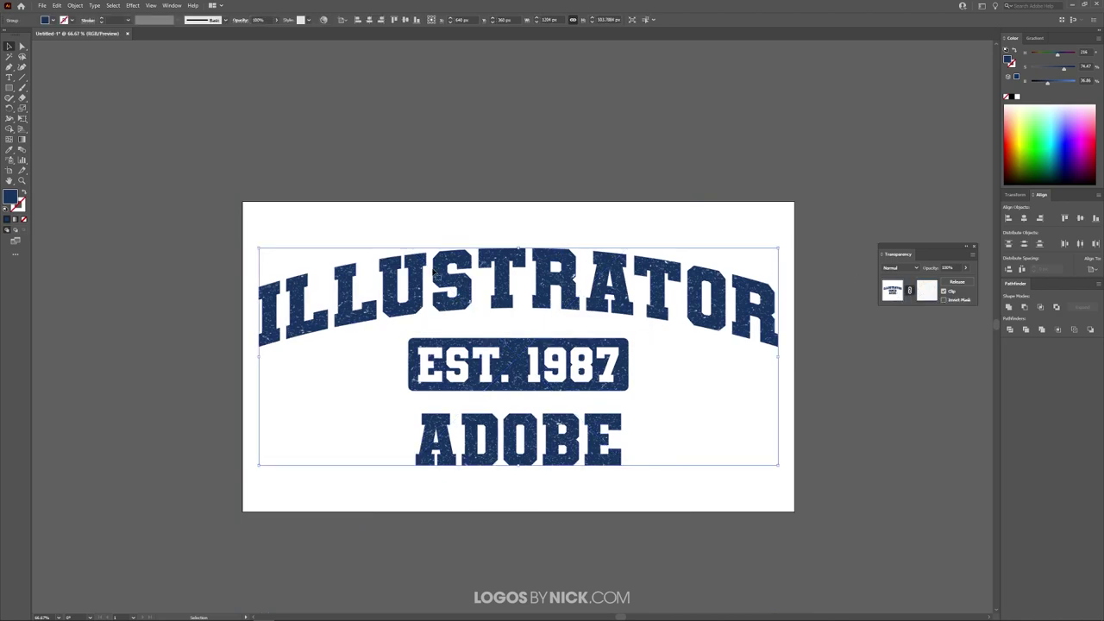
{"action": "left_click", "coordinate": [974, 250]}
{"action": "left_click", "coordinate": [730, 227]}
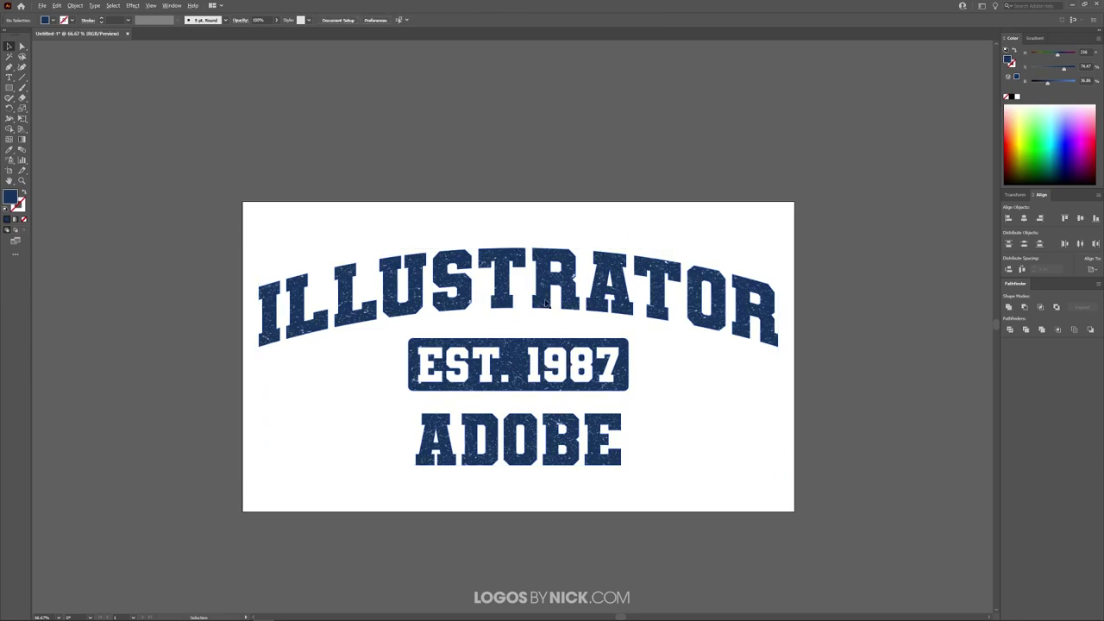
Step: Move the textured design straight down off the artboard onto the empty canvas and inspect its grunge cut-outs up close
{"action": "key", "text": "ctrl+equal"}
{"action": "key", "text": "ctrl+equal"}
{"action": "key", "text": "ctrl+minus"}
{"action": "key", "text": "ctrl+minus"}
{"action": "key", "text": "ctrl+minus"}
{"action": "left_click_drag", "start_coordinate": [570, 326], "coordinate": [553, 464]}
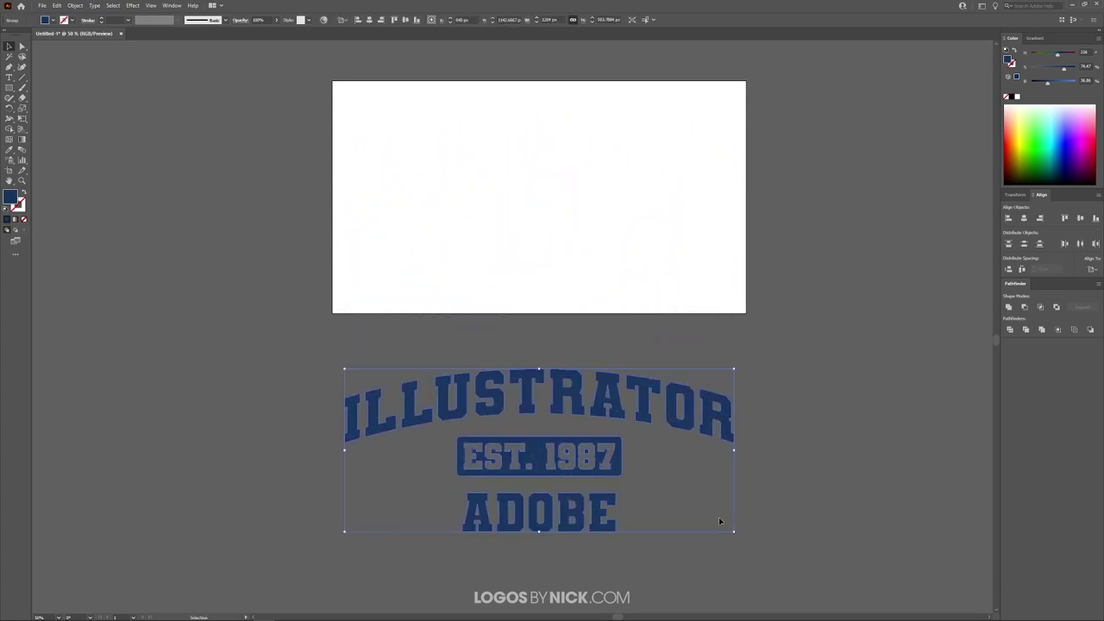
{"action": "left_click", "coordinate": [672, 506]}
{"action": "scroll", "coordinate": [583, 413], "scroll_direction": "up", "scroll_amount": 4}
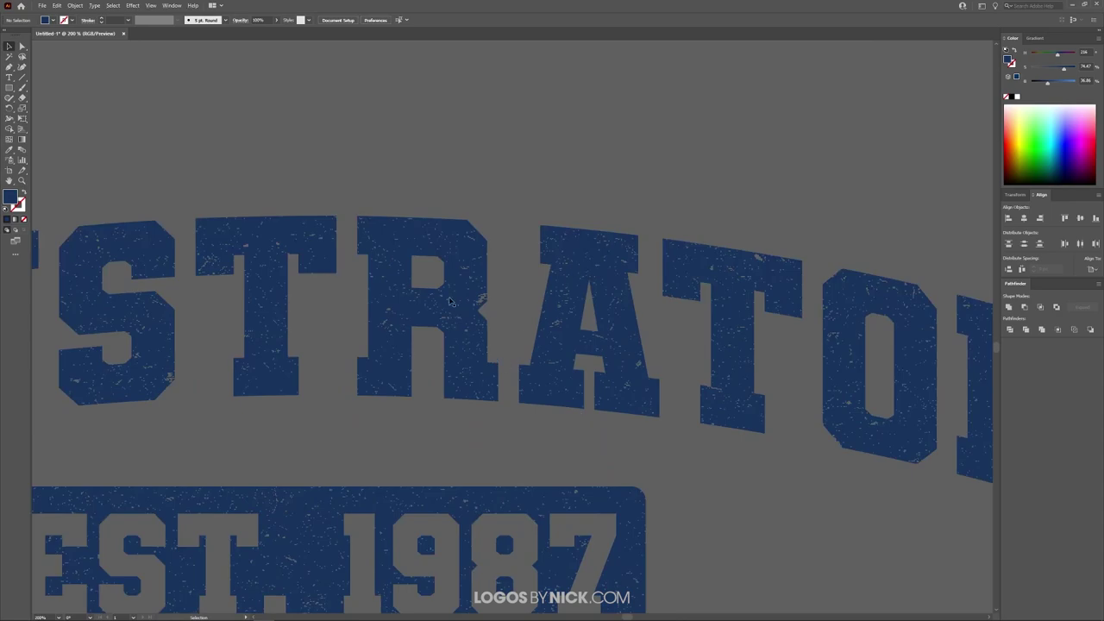
{"action": "scroll", "coordinate": [695, 316], "scroll_direction": "down", "scroll_amount": 3}
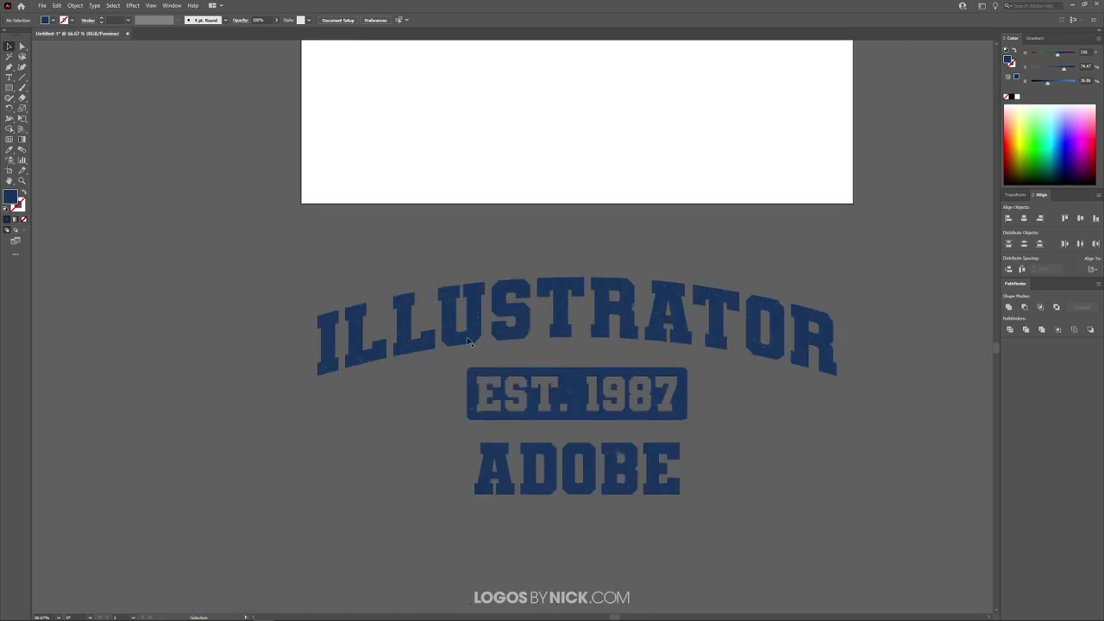
Step: Create a new artboard fitted exactly to the bounds of the textured design
{"action": "left_click_drag", "start_coordinate": [707, 412], "coordinate": [643, 402]}
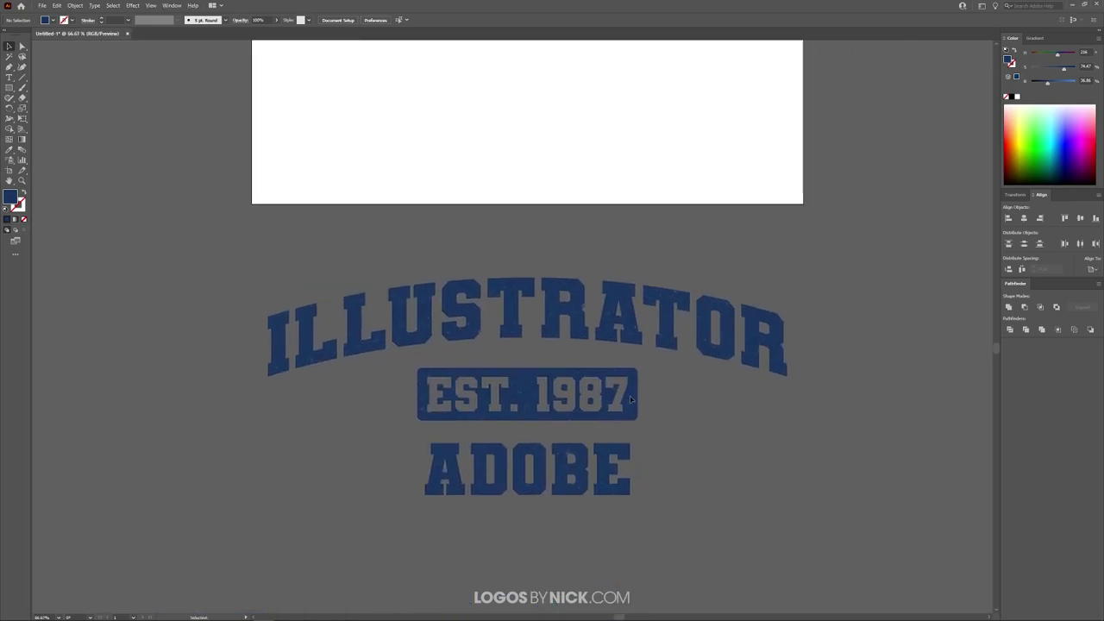
{"action": "left_click", "coordinate": [9, 170]}
{"action": "left_click", "coordinate": [528, 383]}
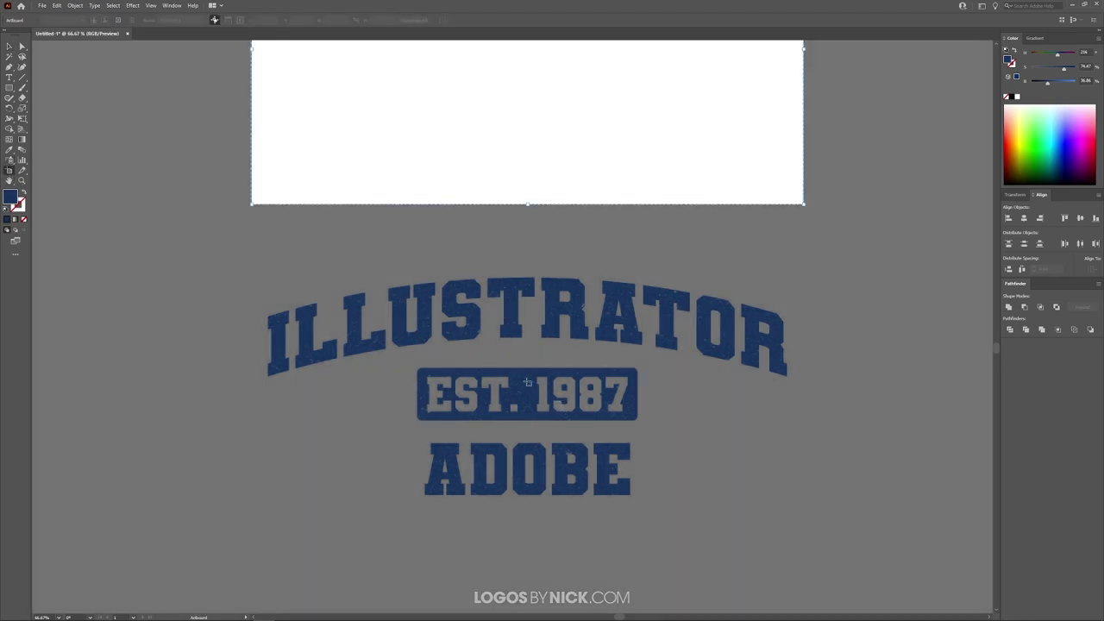
Step: Delete the original empty artboard above the design and leave artboard editing
{"action": "scroll", "coordinate": [623, 356], "scroll_direction": "up", "scroll_amount": 5}
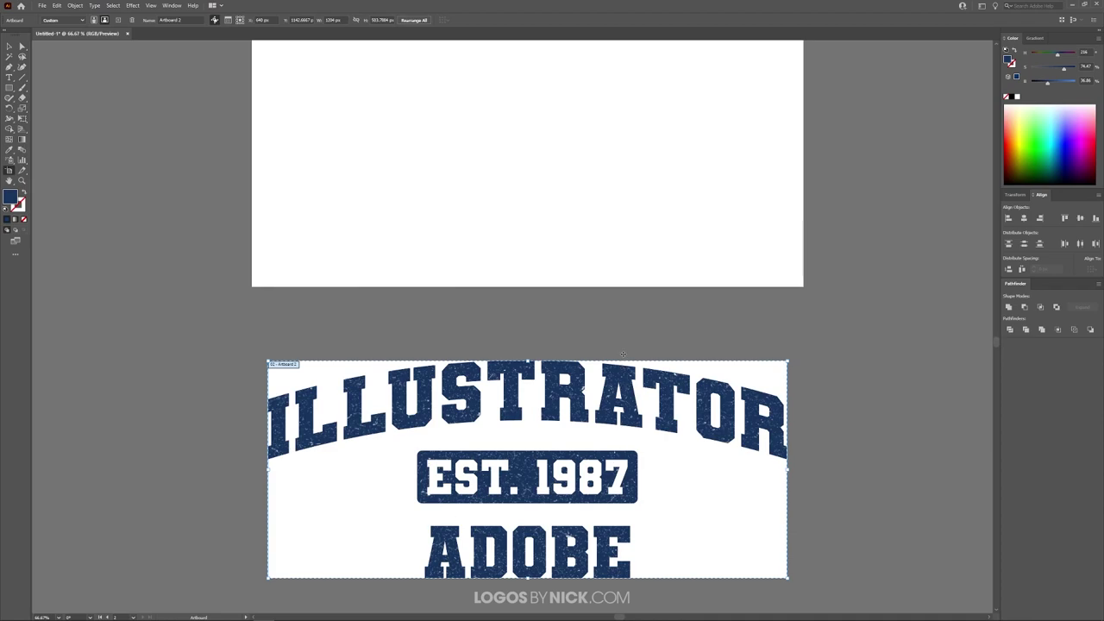
{"action": "left_click", "coordinate": [456, 149]}
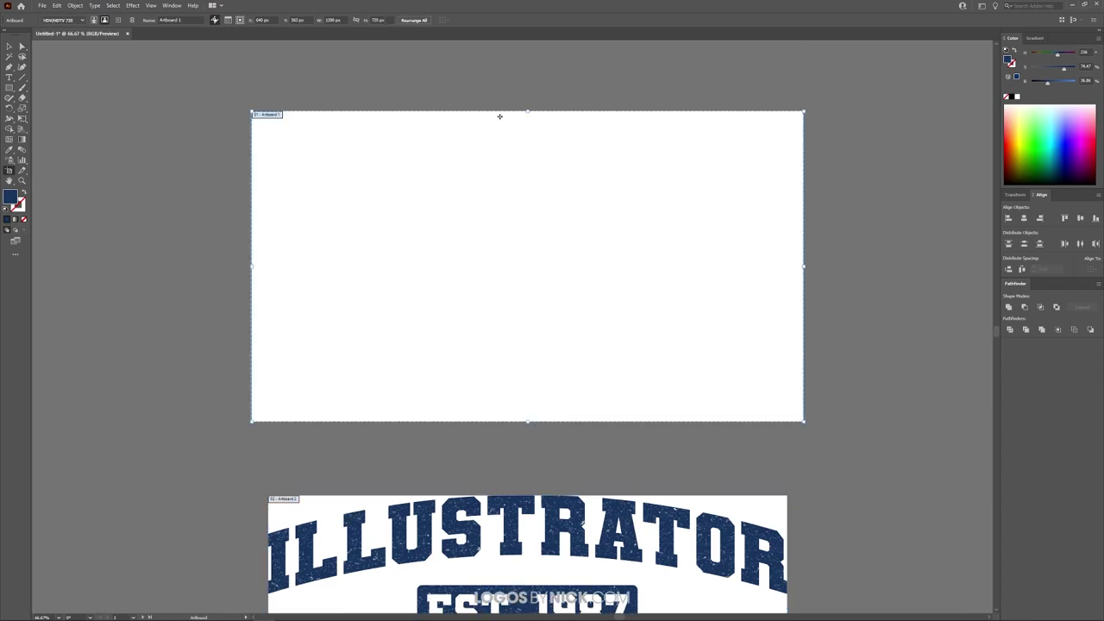
{"action": "key", "text": "Delete"}
{"action": "scroll", "coordinate": [653, 251], "scroll_direction": "down", "scroll_amount": 5}
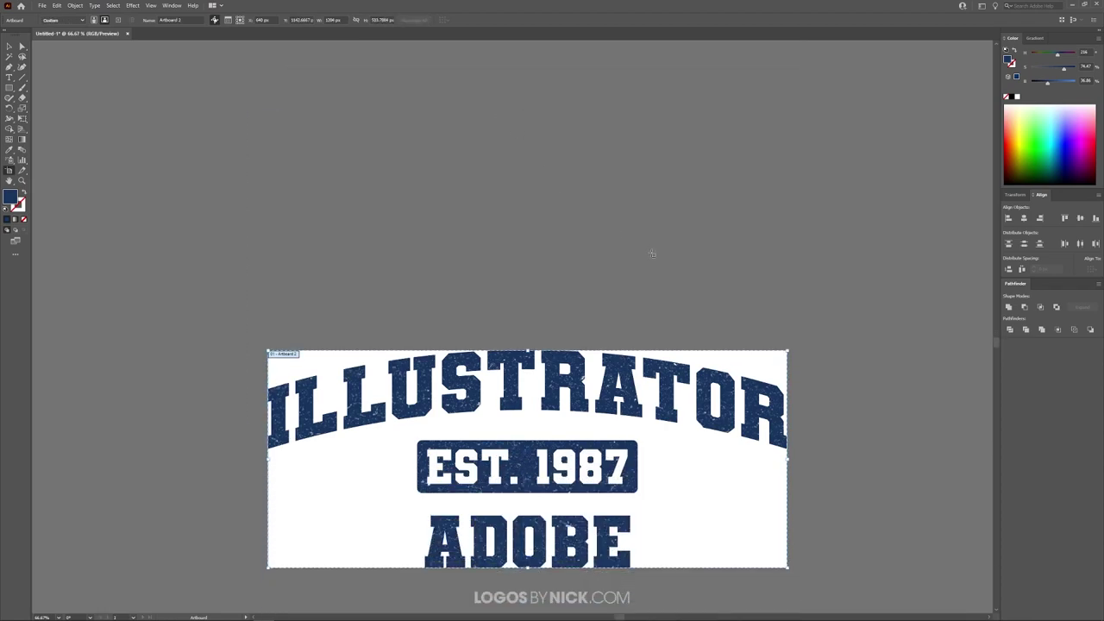
{"action": "left_click", "coordinate": [10, 46]}
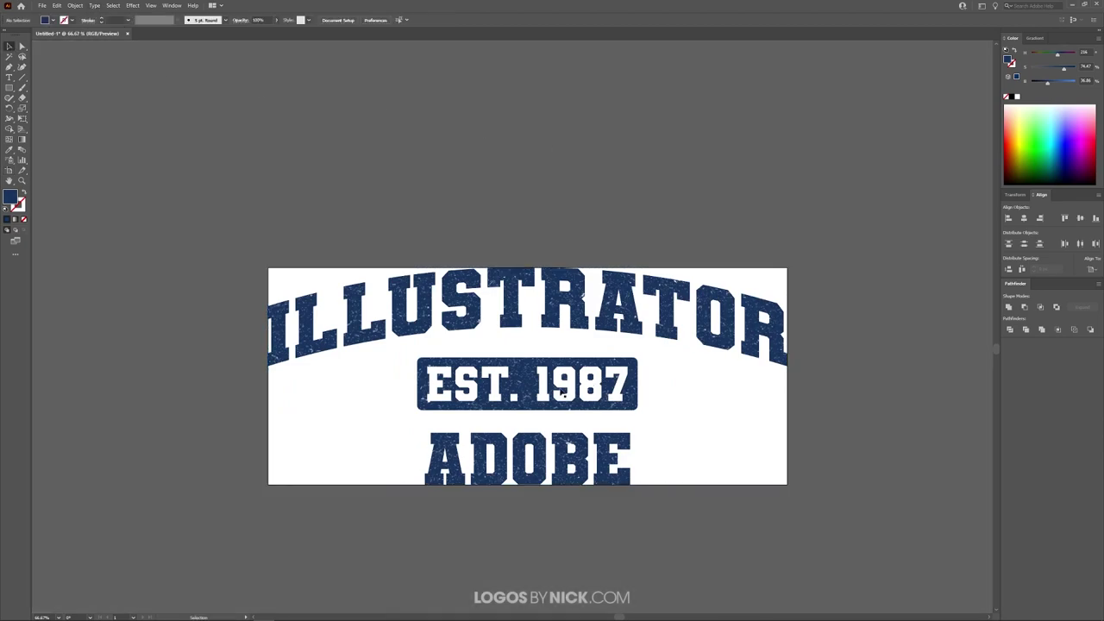
{"action": "right_click", "coordinate": [528, 373]}
{"action": "key", "text": "Escape"}
{"action": "left_click", "coordinate": [500, 368]}
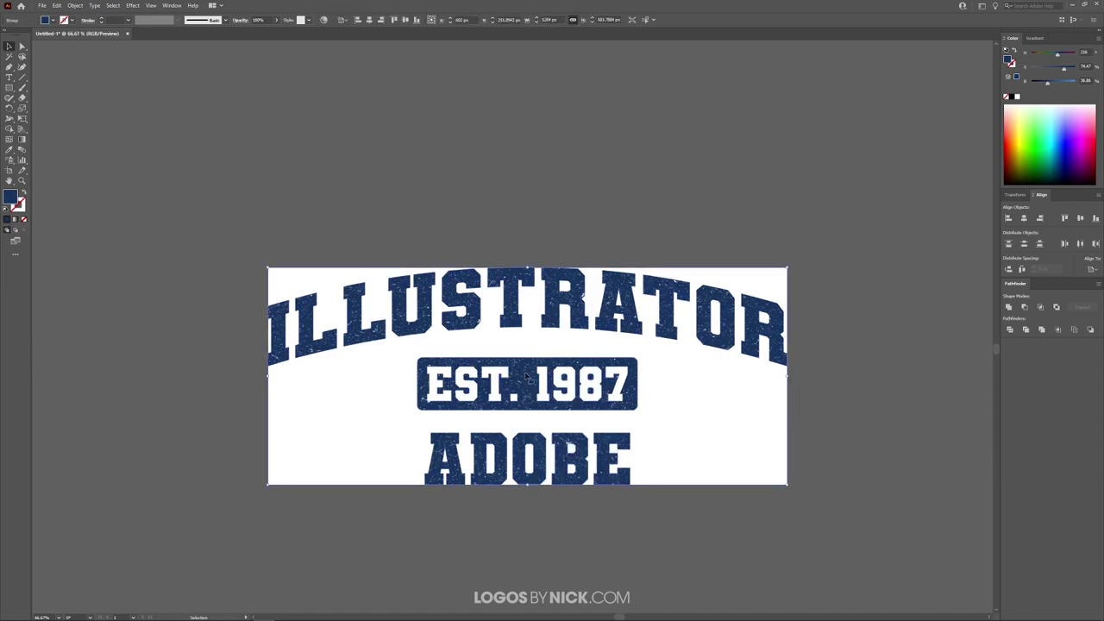
{"action": "right_click", "coordinate": [527, 377]}
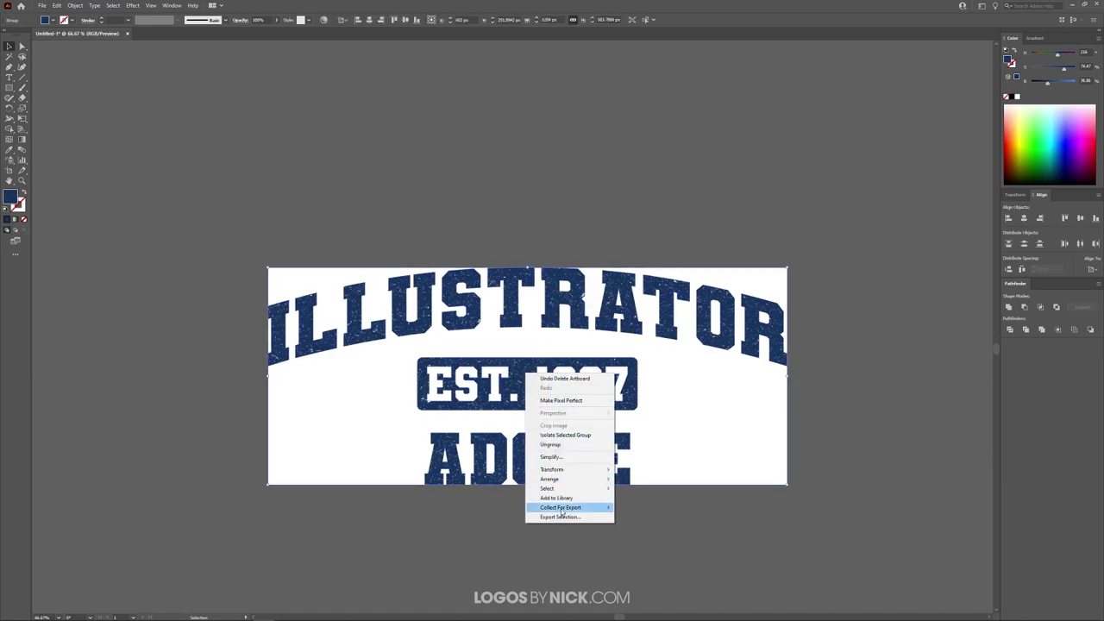
{"action": "left_click", "coordinate": [723, 443]}
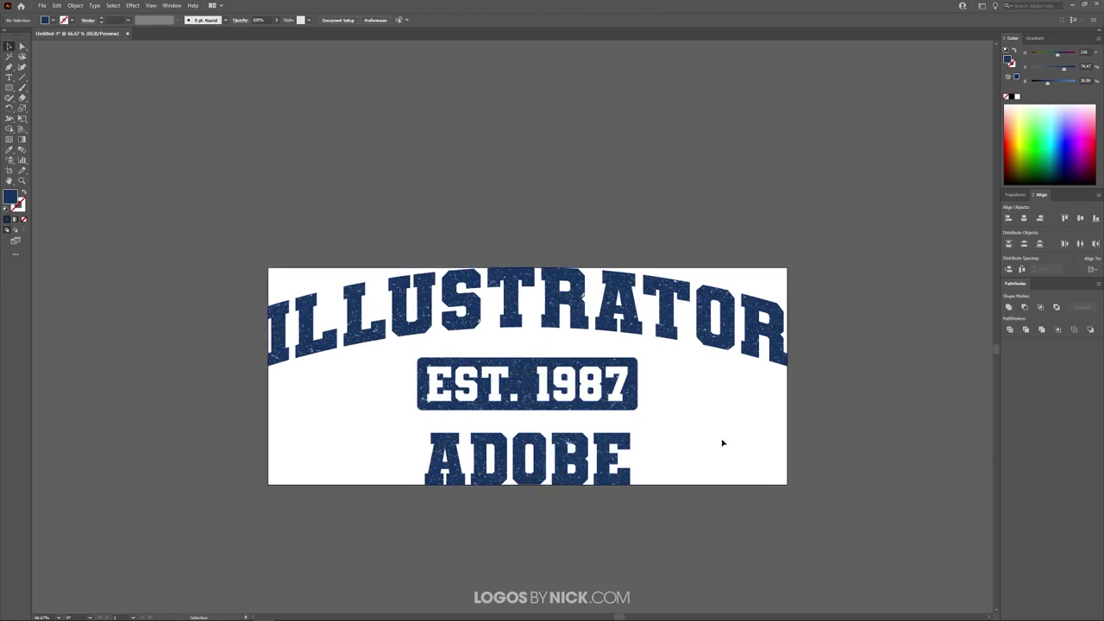